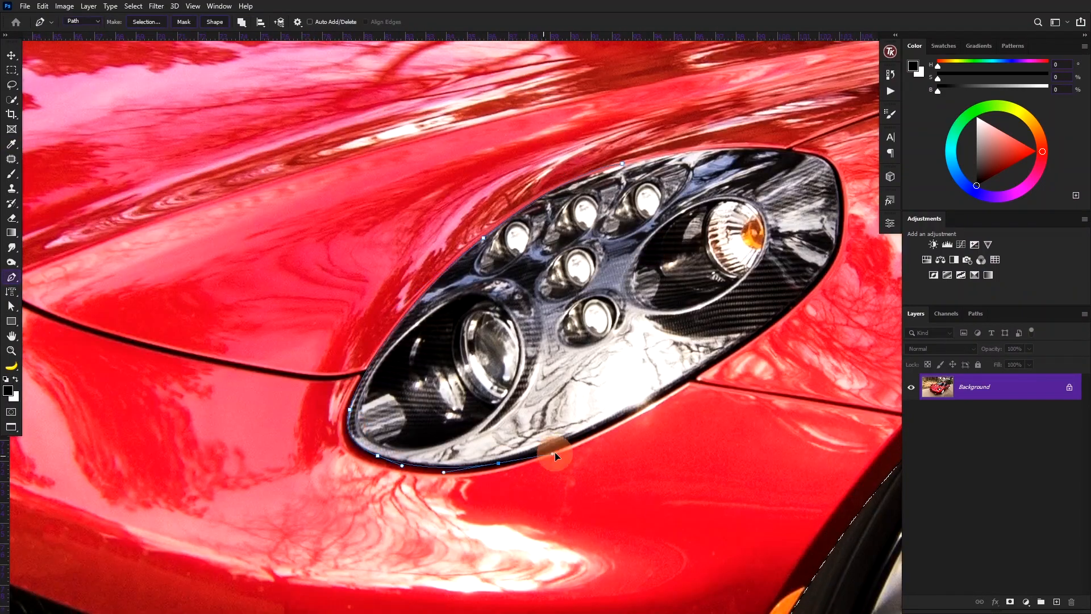
Outline the headlight and lower grille with the Pen tool, make the selection, and copy the selected red bodywork to a new layer
{"action": "left_click", "coordinate": [617, 166]}
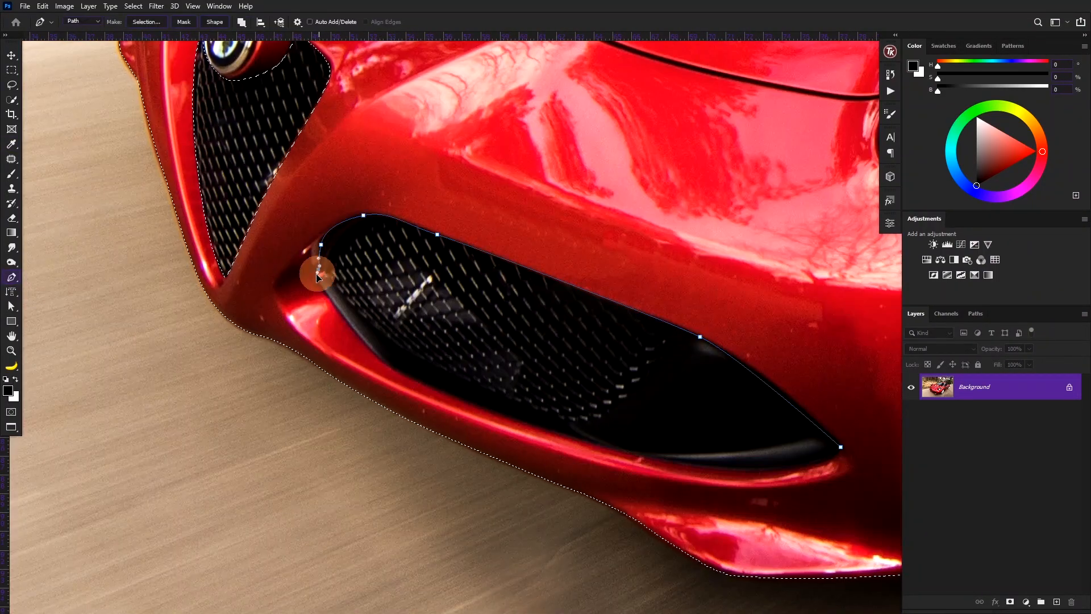
{"action": "right_click", "coordinate": [817, 277]}
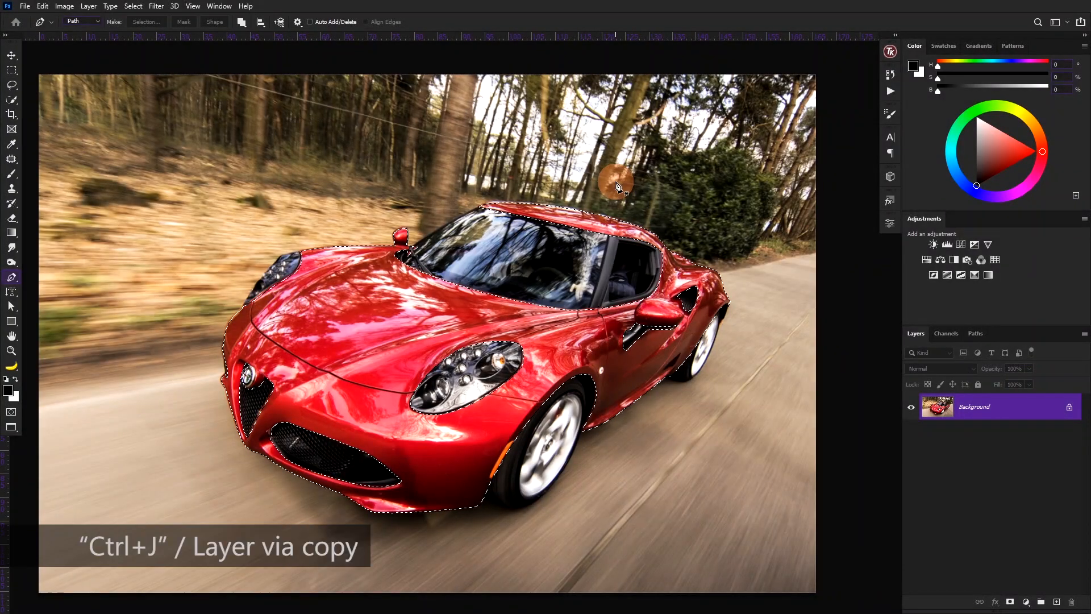
{"action": "key", "text": "ctrl+j"}
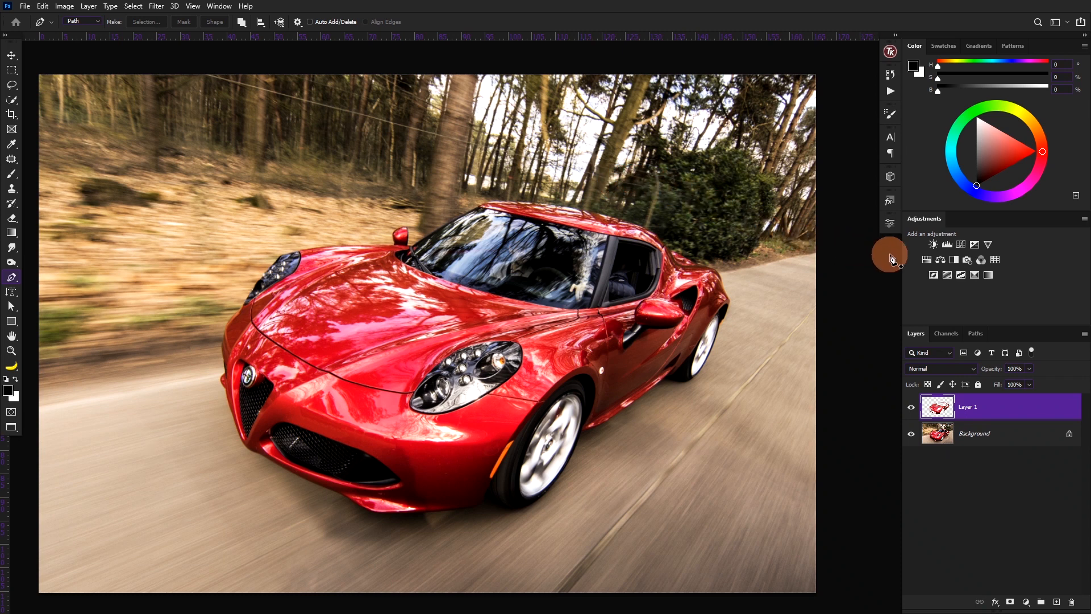
Apply a Black & White adjustment with Reds 85, Yellows -28, Cyans 18 and lowered Greens, and merge it into the car body layer
{"action": "left_click", "coordinate": [955, 261]}
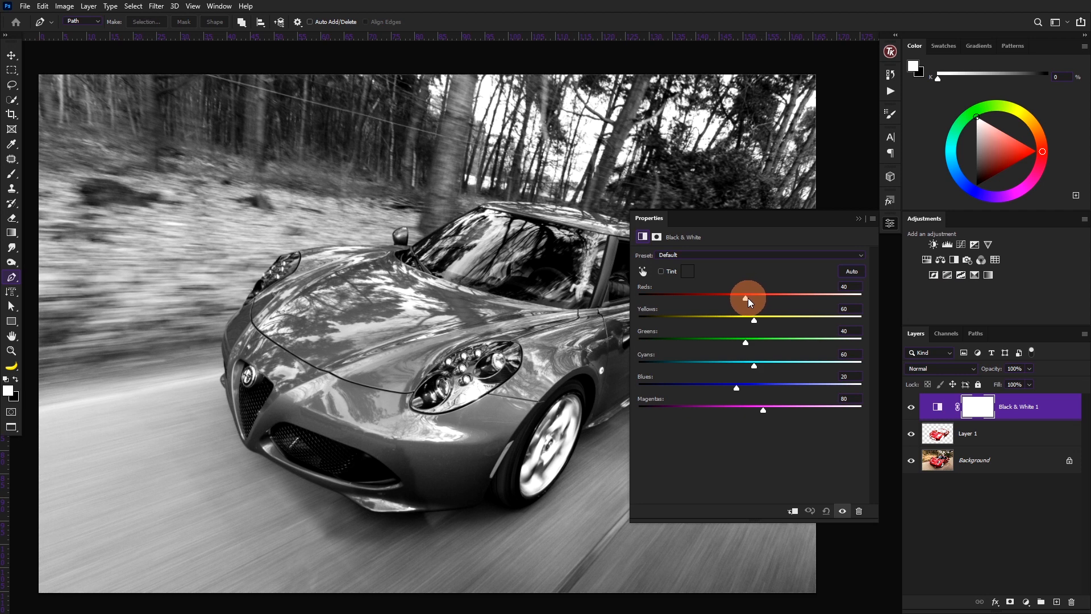
{"action": "left_click_drag", "start_coordinate": [748, 298], "coordinate": [734, 365]}
{"action": "left_click", "coordinate": [847, 330]}
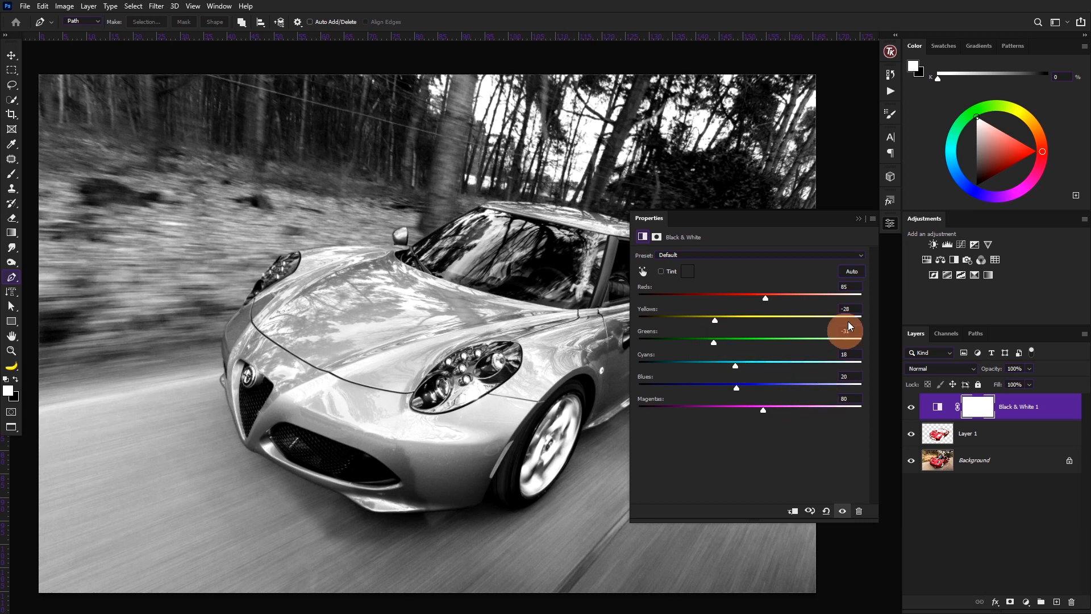
{"action": "left_click", "coordinate": [858, 219]}
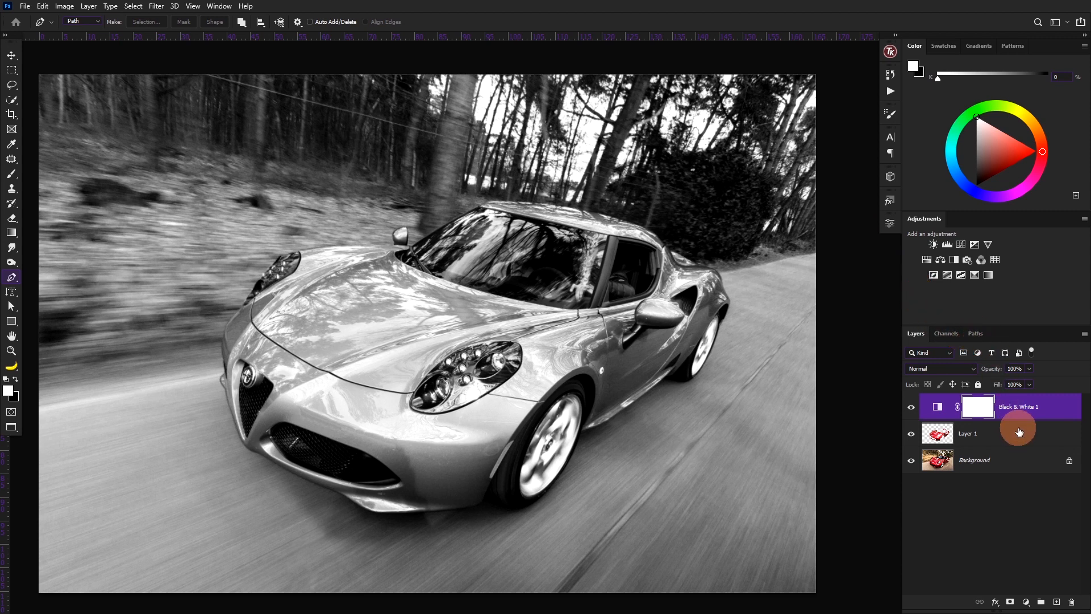
{"action": "right_click", "coordinate": [1048, 416]}
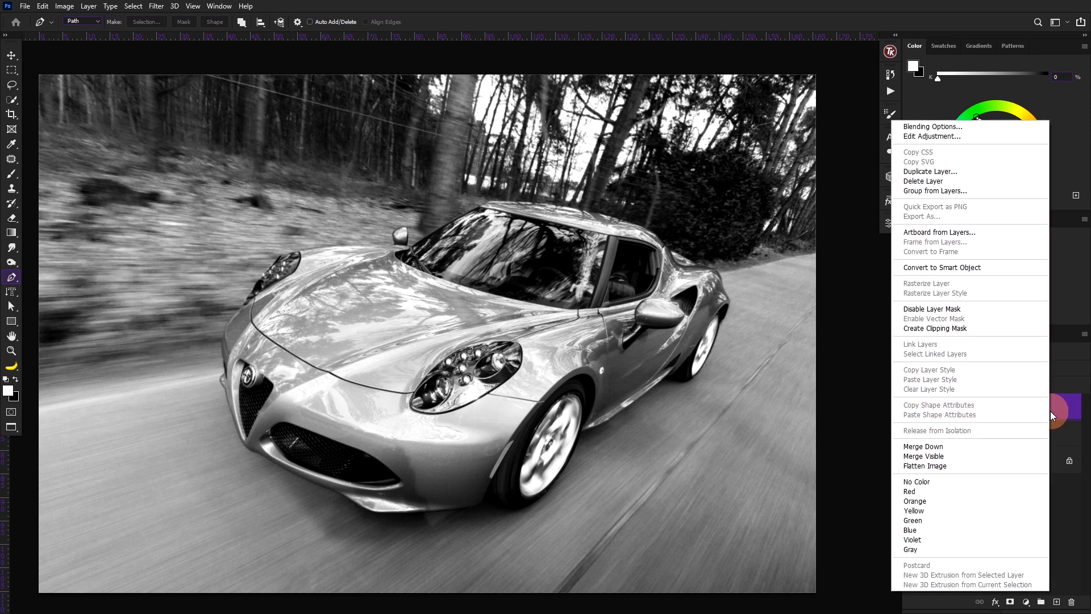
{"action": "left_click", "coordinate": [1018, 448]}
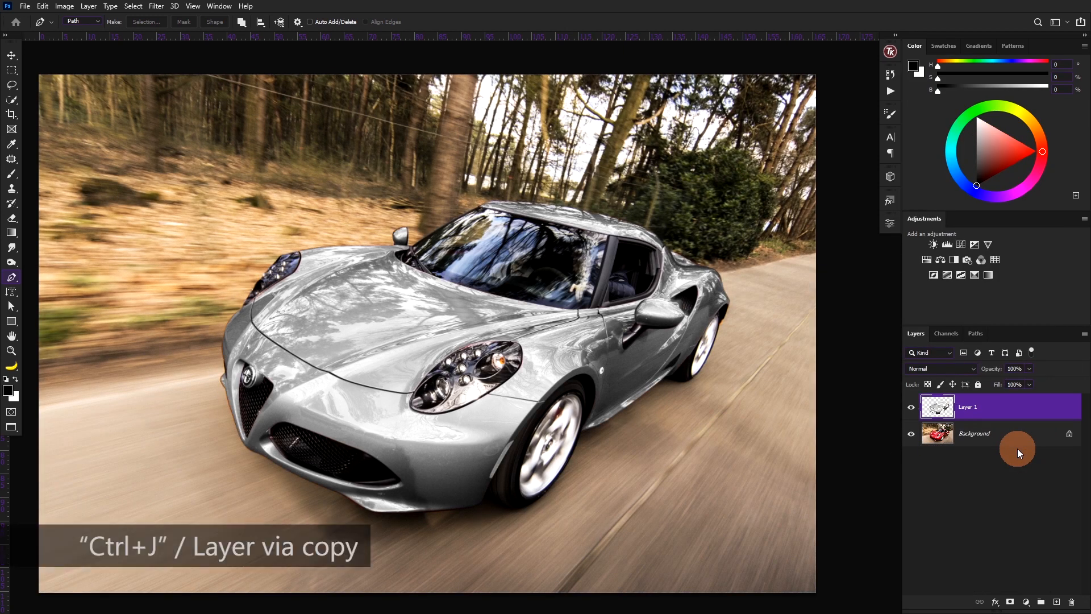
Duplicate the grey car body layer and invert the colors of the copy
{"action": "key", "text": "ctrl+j"}
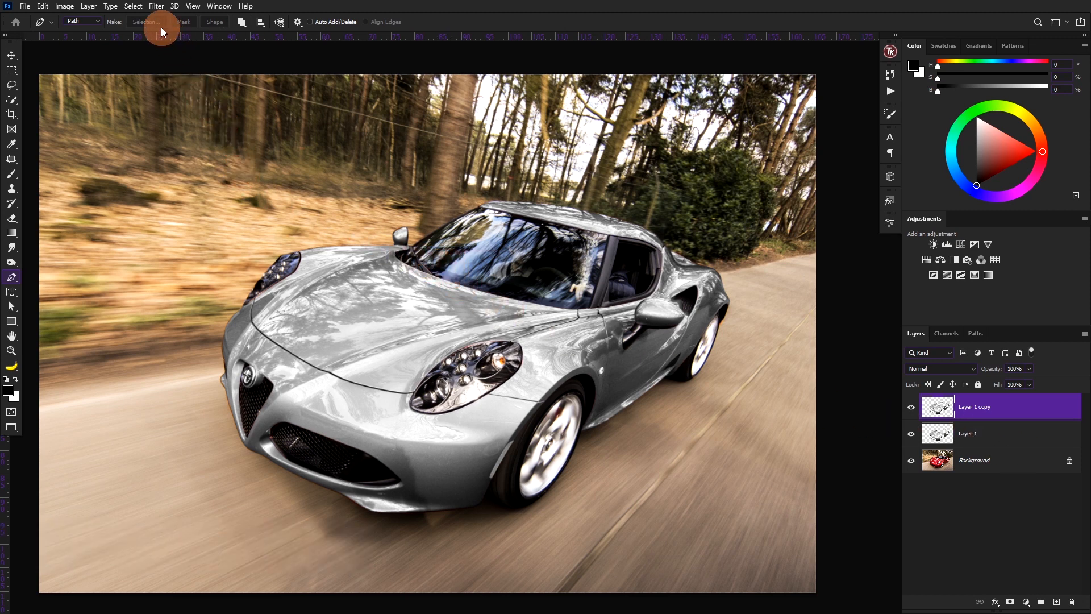
{"action": "left_click", "coordinate": [67, 7]}
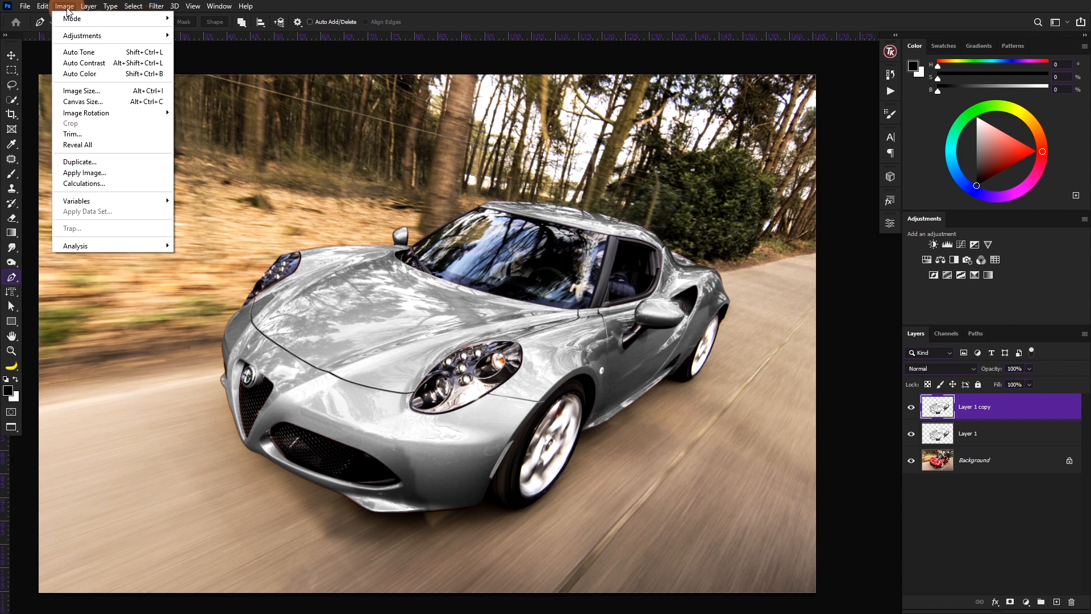
{"action": "mouse_move", "coordinate": [71, 37]}
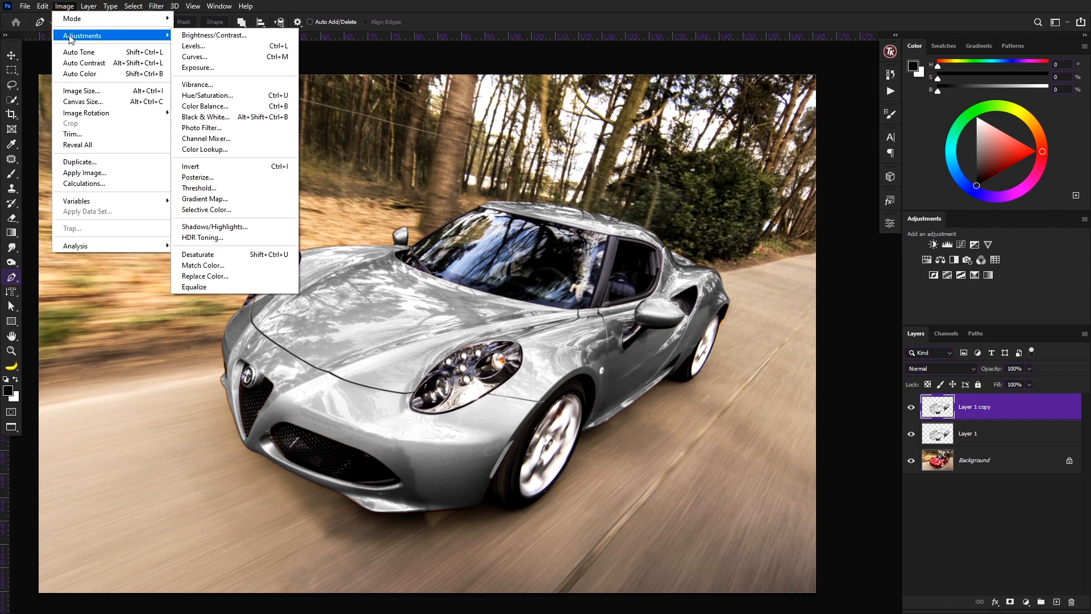
{"action": "left_click", "coordinate": [205, 170]}
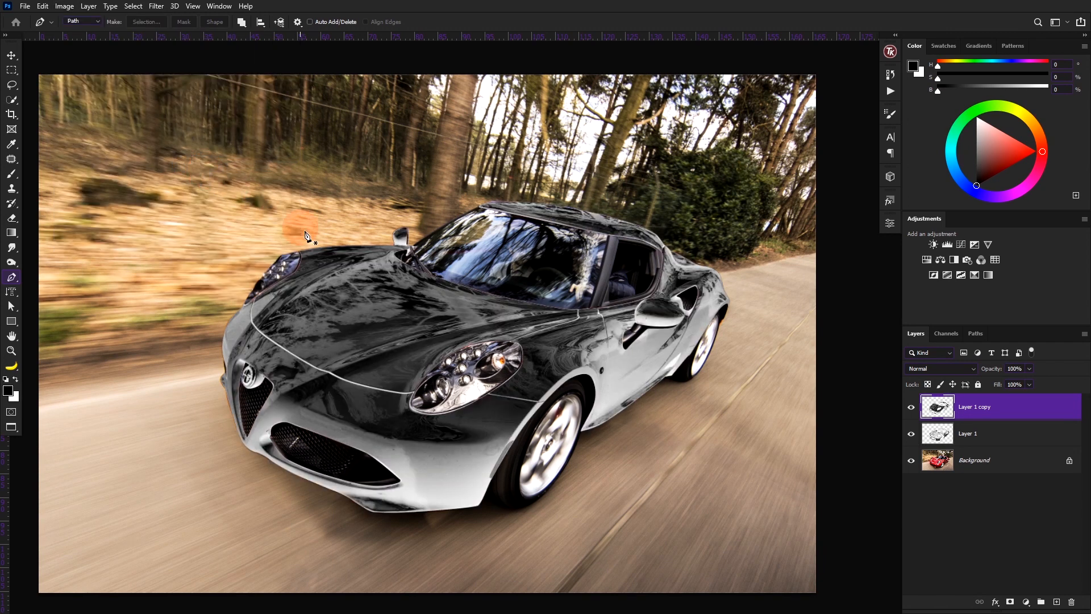
Set the inverted copy's blend mode to Difference and merge it down into the car body layer
{"action": "left_click", "coordinate": [973, 373]}
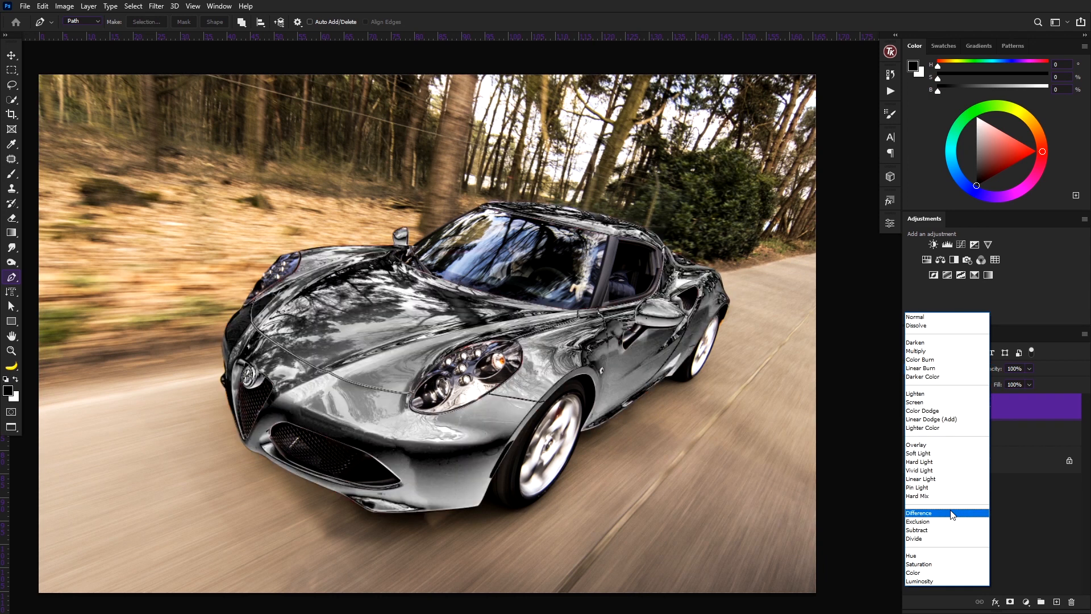
{"action": "left_click", "coordinate": [950, 512]}
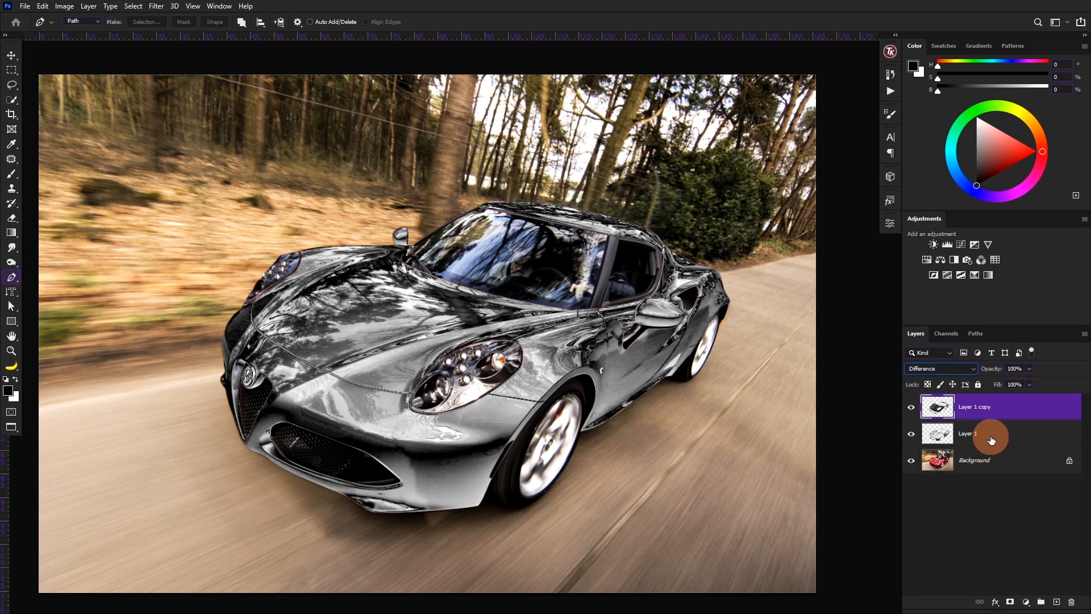
{"action": "right_click", "coordinate": [1028, 414]}
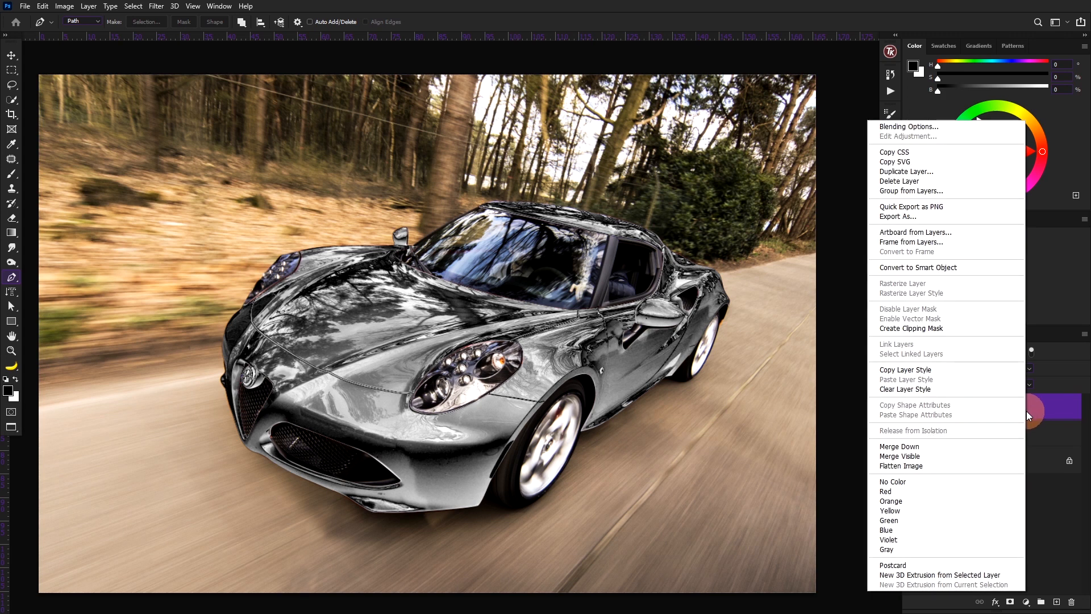
{"action": "left_click", "coordinate": [1004, 446]}
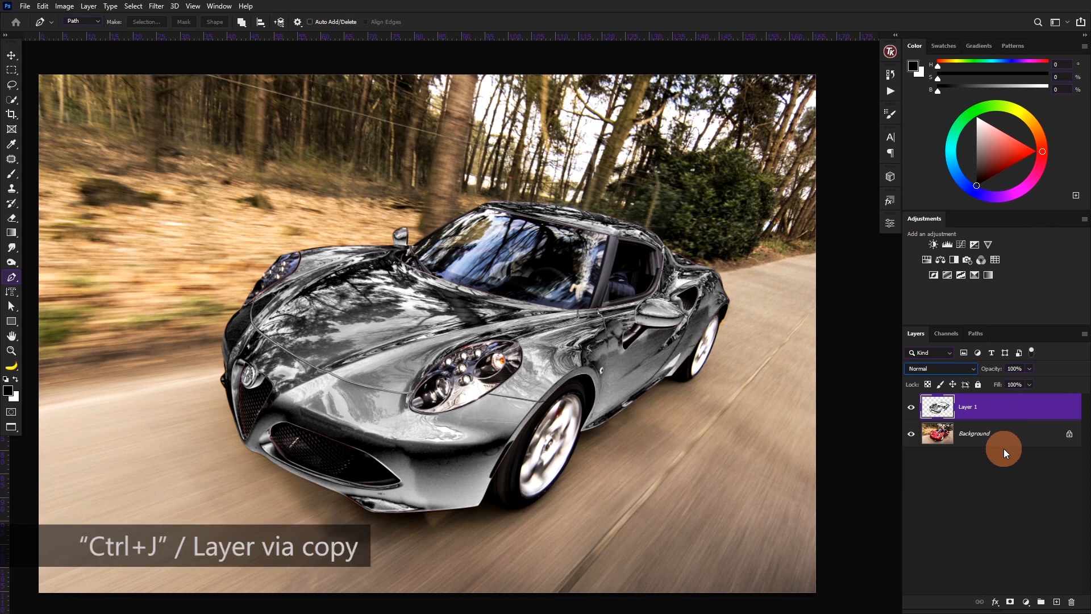
Duplicate the merged car body layer once more and invert this new copy
{"action": "key", "text": "ctrl+j"}
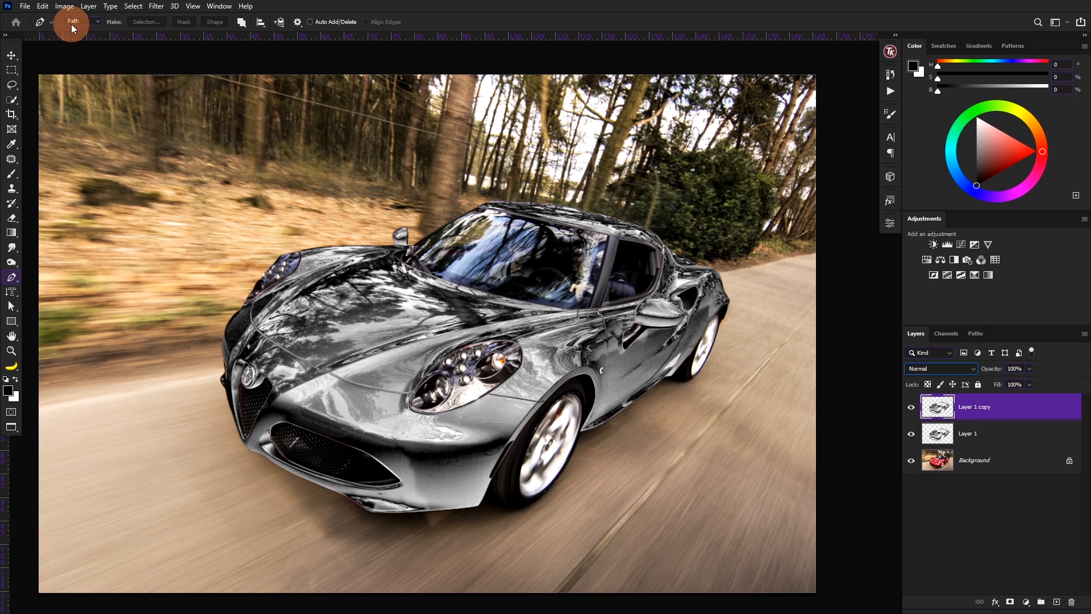
{"action": "left_click", "coordinate": [66, 7]}
{"action": "mouse_move", "coordinate": [70, 36]}
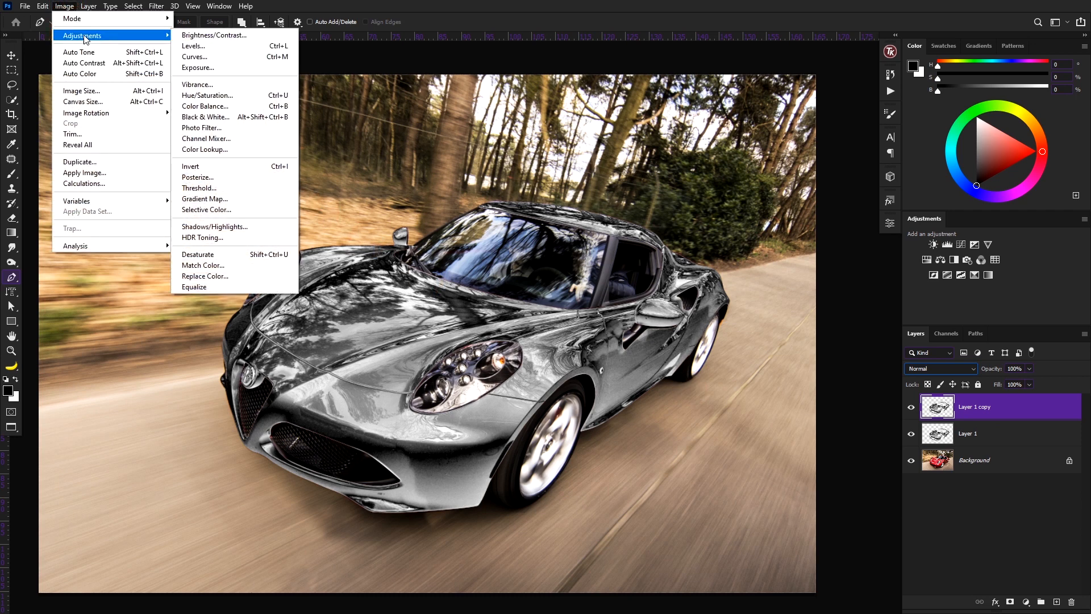
{"action": "left_click", "coordinate": [244, 168]}
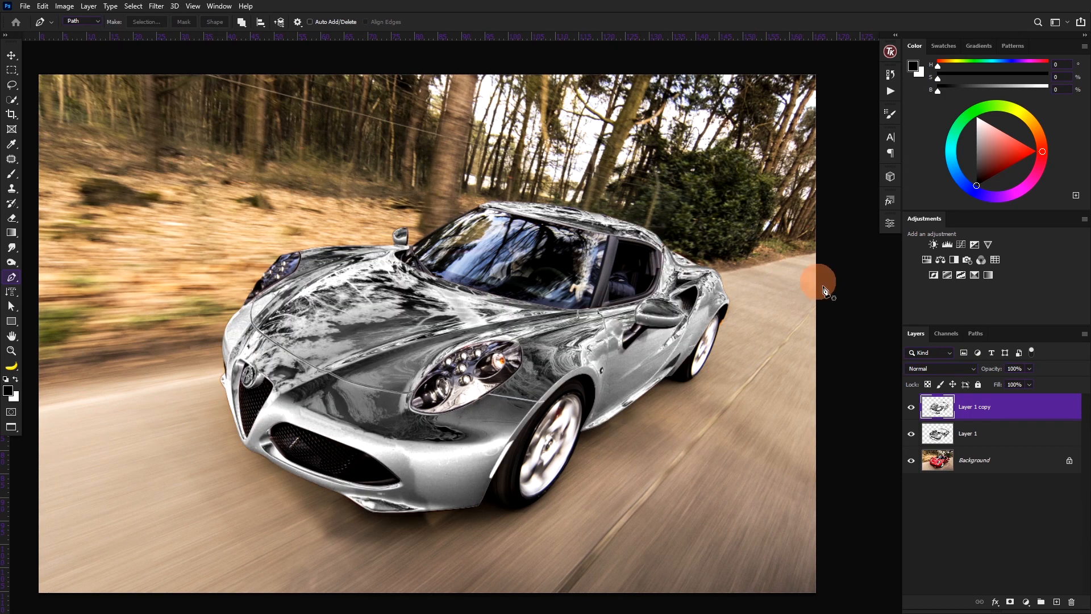
Blend the second inverted copy with Difference mode and merge it with the body layer beneath
{"action": "left_click", "coordinate": [975, 367]}
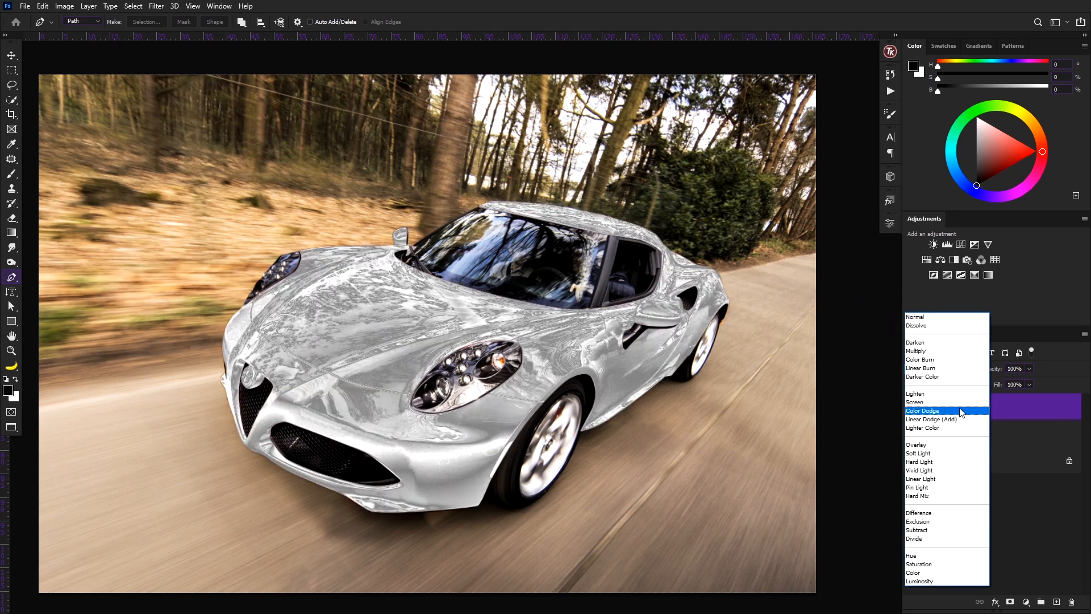
{"action": "left_click", "coordinate": [935, 513]}
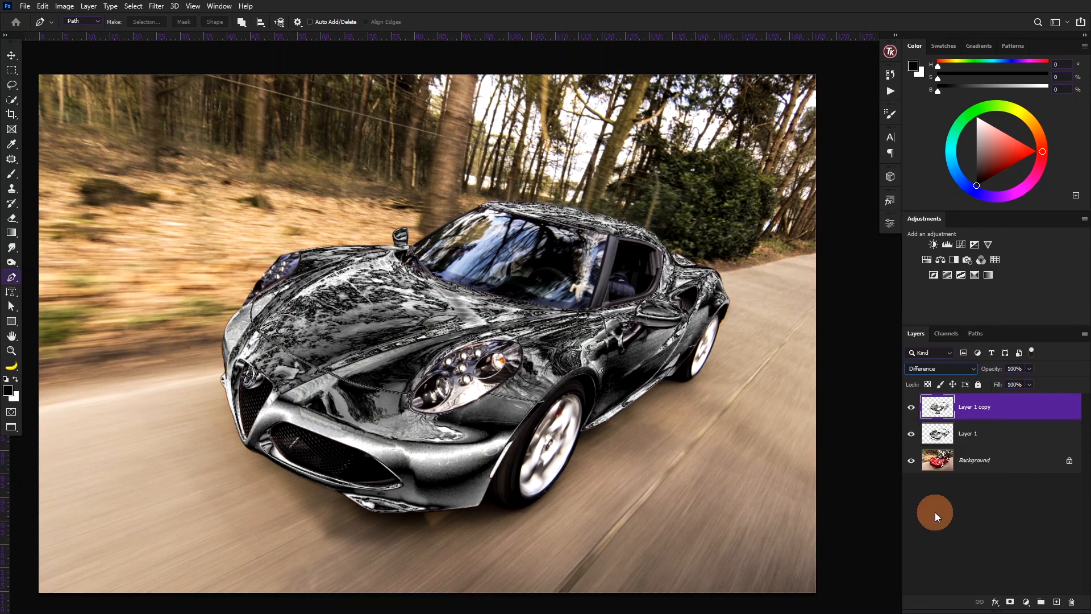
{"action": "right_click", "coordinate": [1018, 412]}
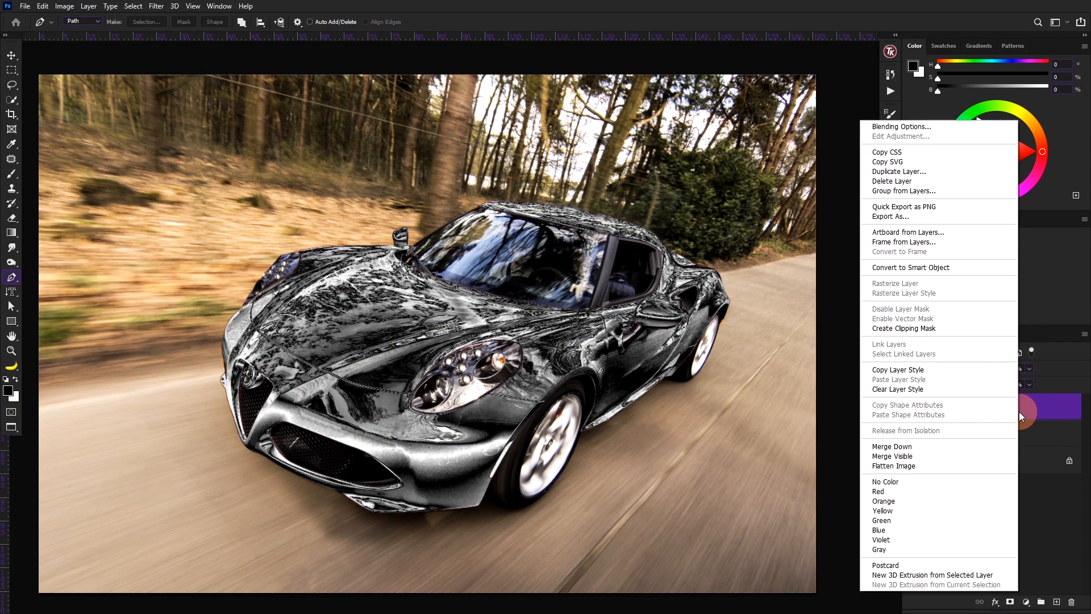
{"action": "left_click", "coordinate": [997, 454]}
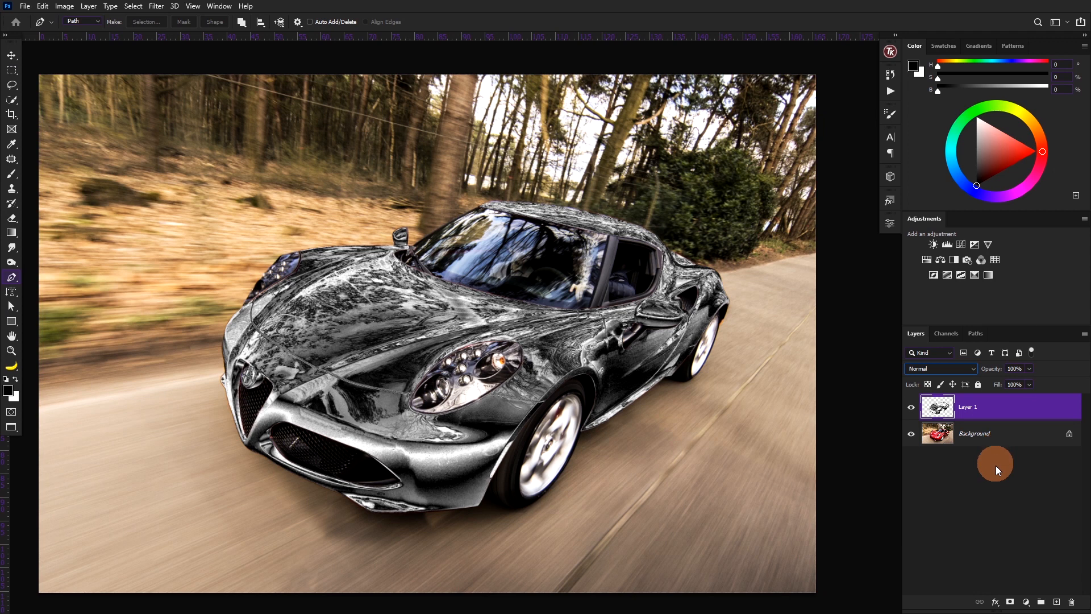
Add a Gradient Map adjustment above the car body layer and set its black color stop to dark brown #3c1b00
{"action": "left_click", "coordinate": [1026, 601]}
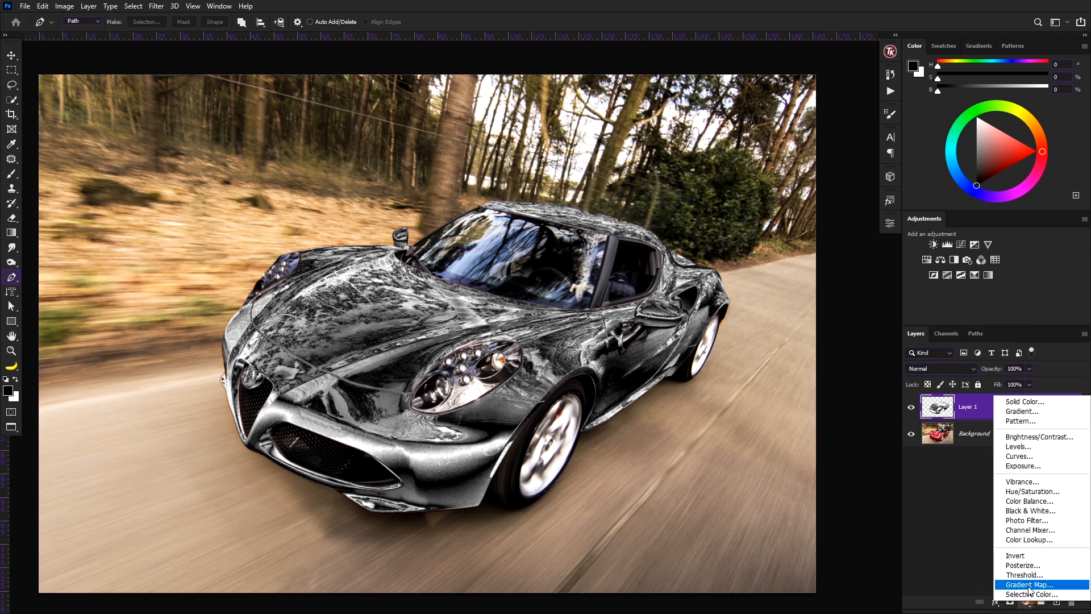
{"action": "left_click", "coordinate": [1030, 585]}
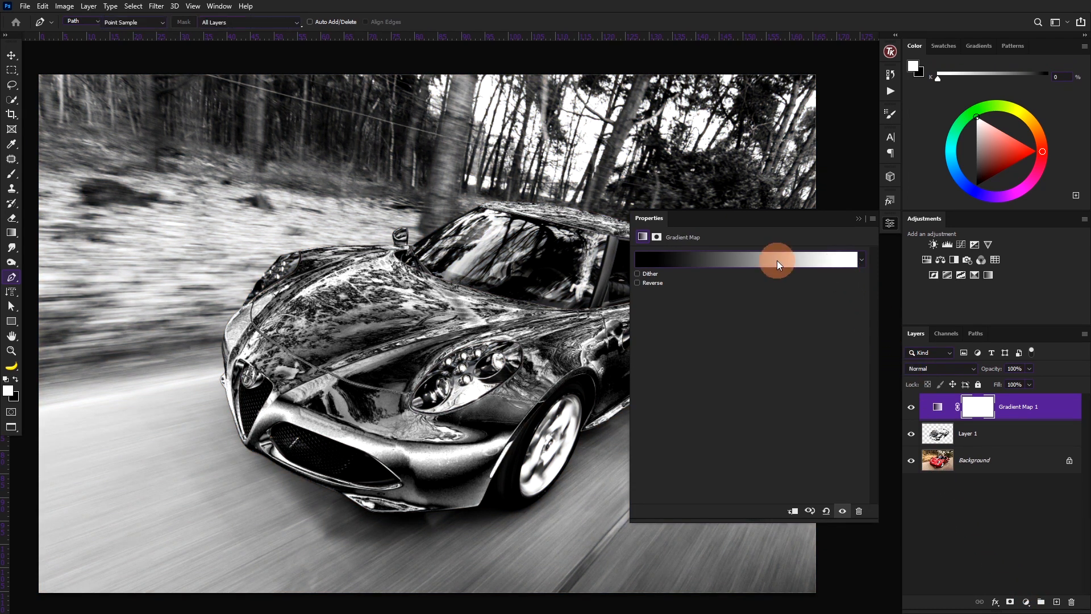
{"action": "left_click", "coordinate": [777, 263]}
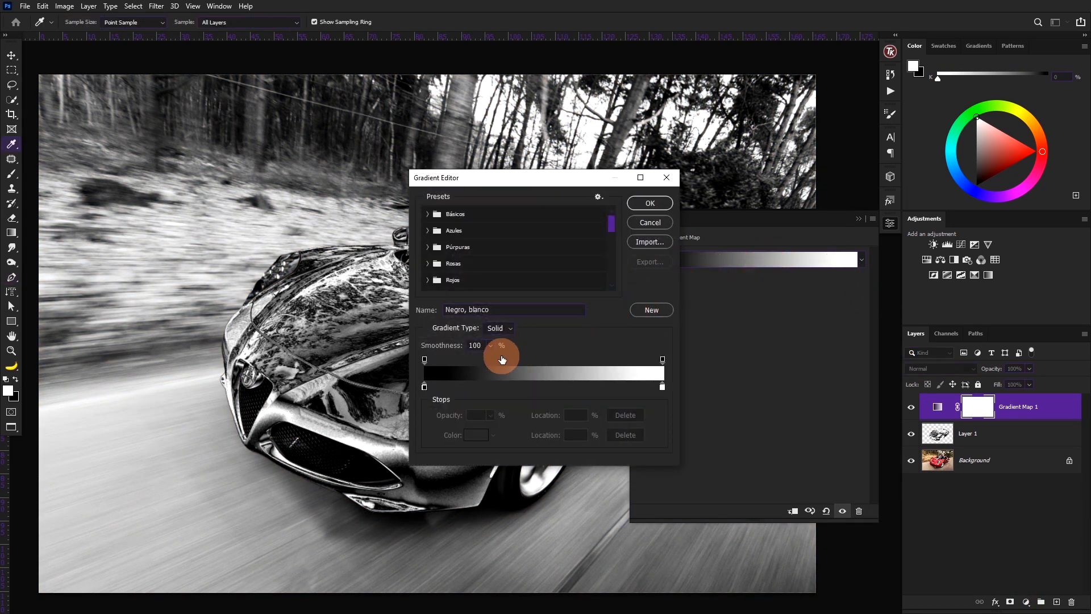
{"action": "left_click", "coordinate": [425, 387]}
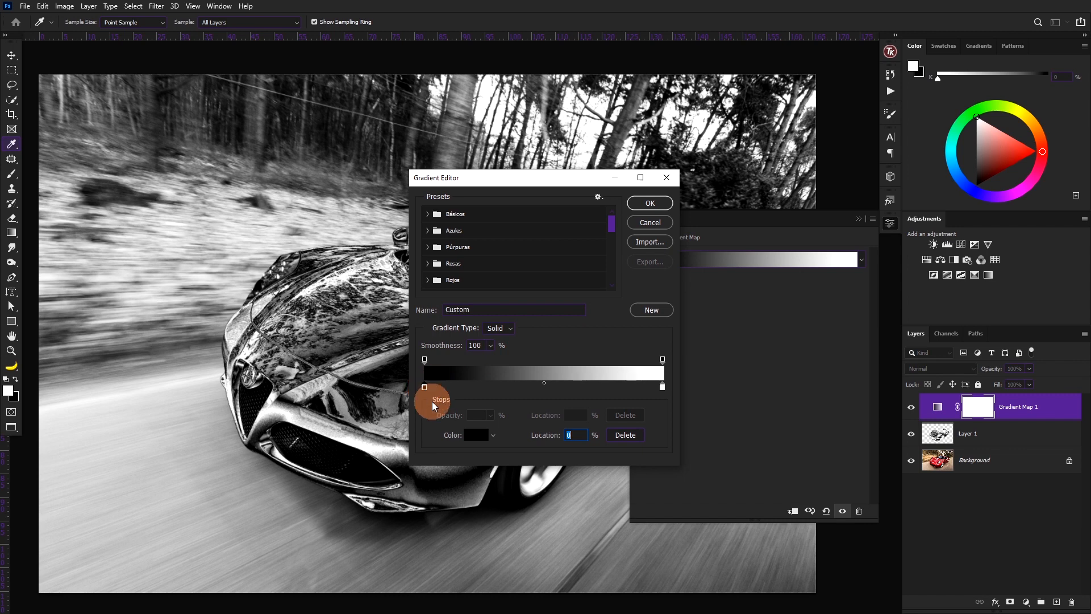
{"action": "left_click", "coordinate": [468, 434]}
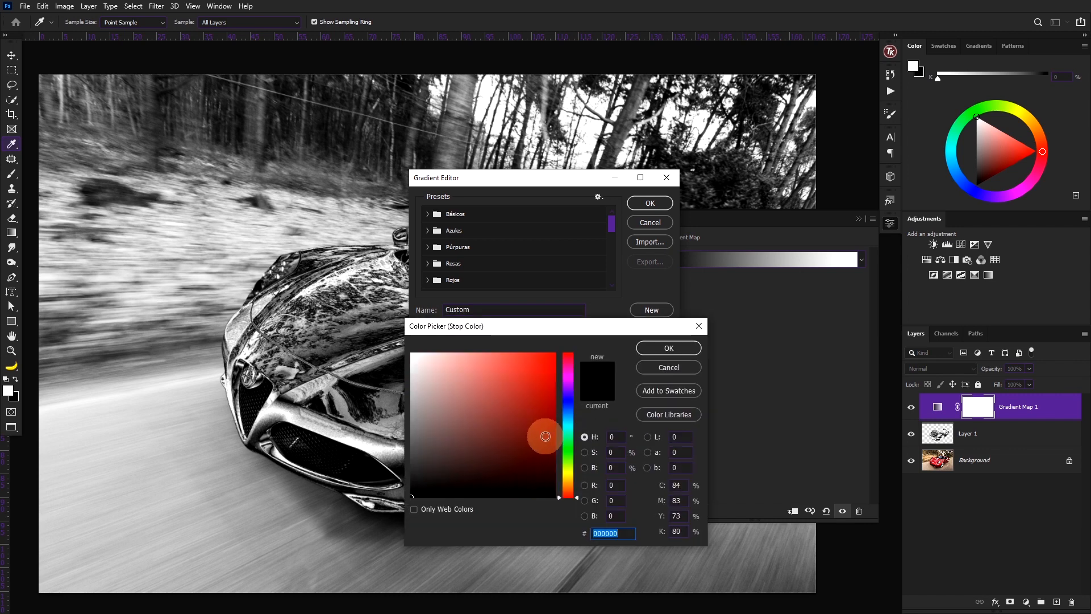
{"action": "left_click", "coordinate": [569, 486]}
{"action": "left_click", "coordinate": [553, 456]}
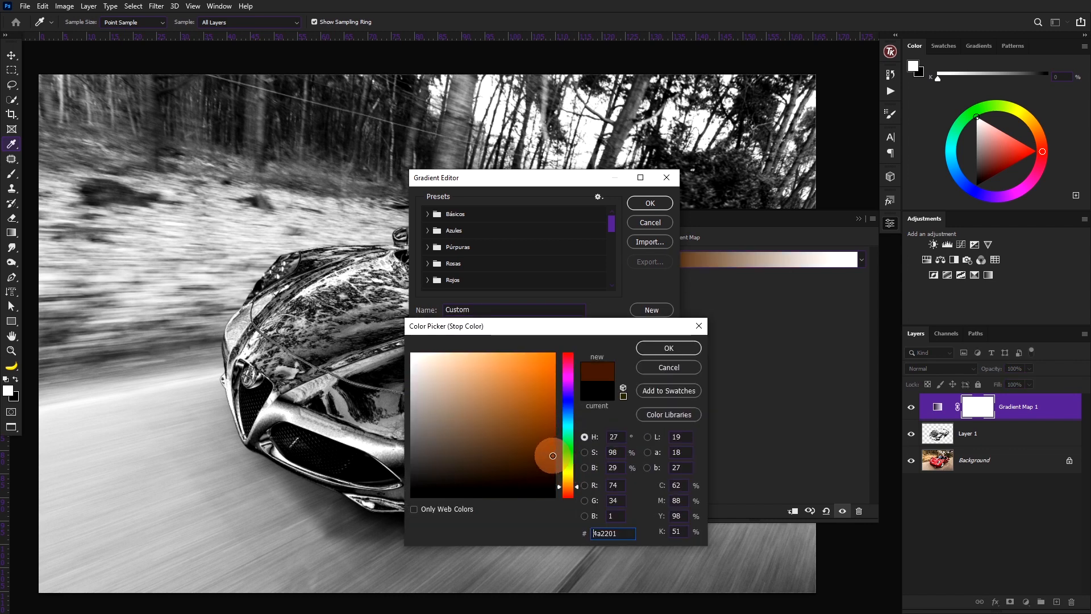
{"action": "left_click_drag", "start_coordinate": [553, 455], "coordinate": [554, 463]}
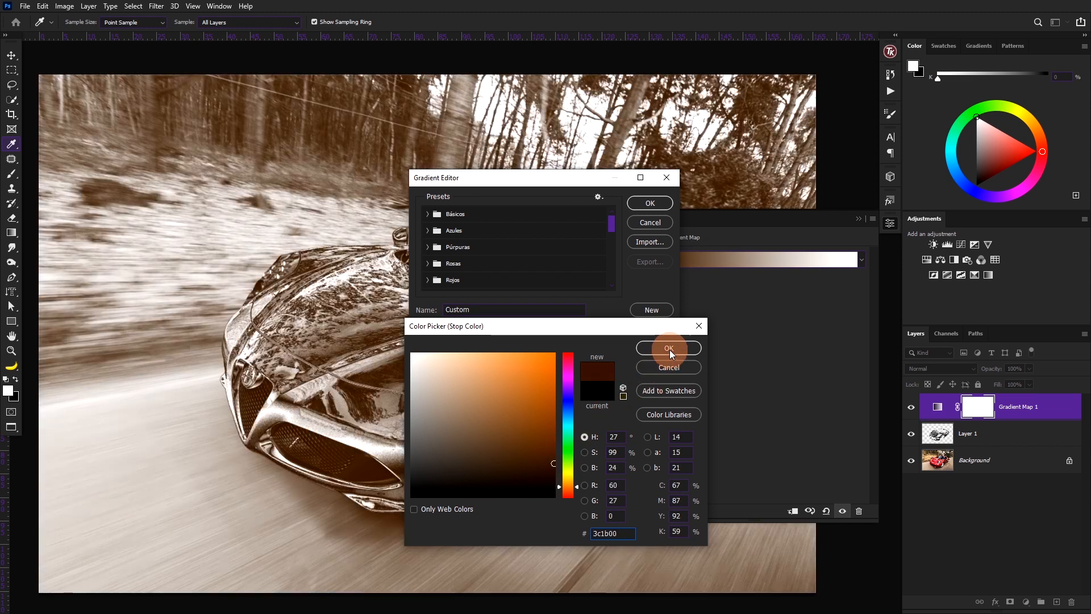
{"action": "left_click", "coordinate": [669, 349]}
Add a color stop at 50% of the gradient and set its color to golden #c08e22
{"action": "left_click", "coordinate": [562, 386]}
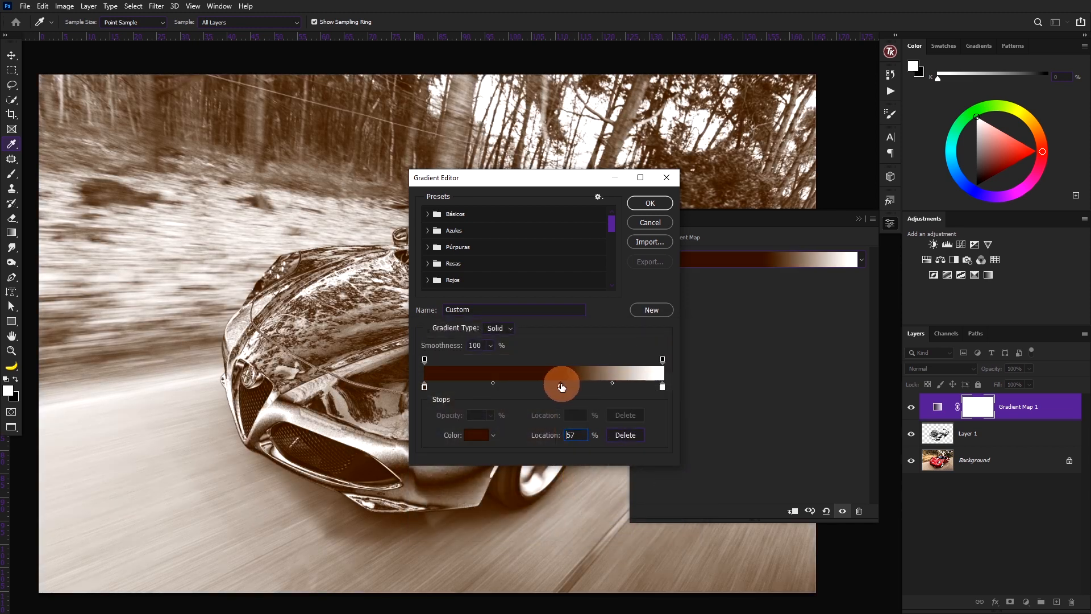
{"action": "left_click_drag", "start_coordinate": [562, 386], "coordinate": [544, 387]}
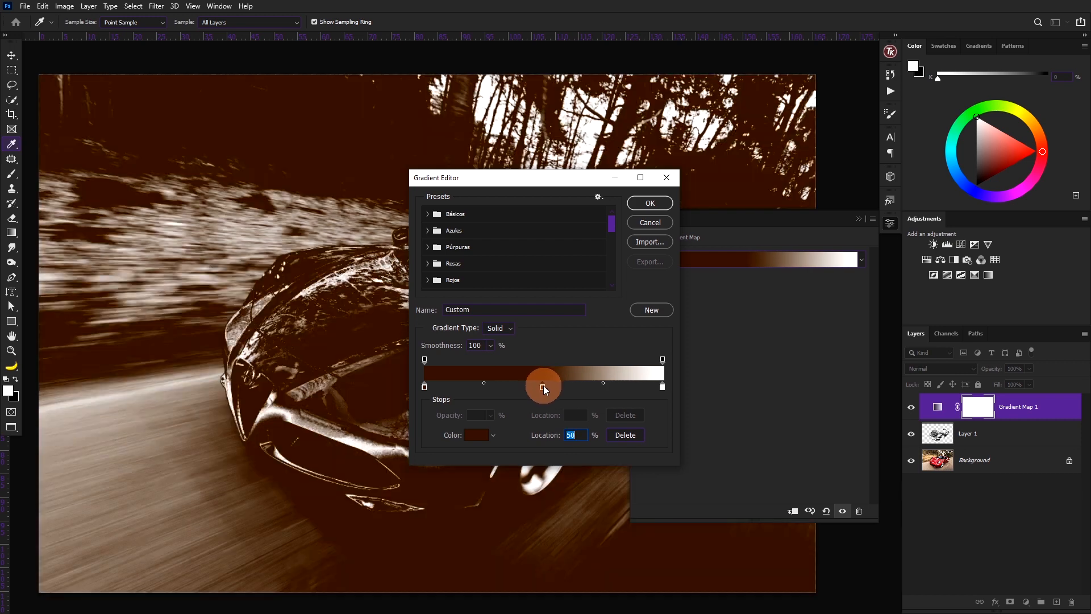
{"action": "left_click", "coordinate": [478, 437]}
{"action": "left_click_drag", "start_coordinate": [485, 426], "coordinate": [544, 369]}
{"action": "left_click_drag", "start_coordinate": [575, 483], "coordinate": [575, 482]}
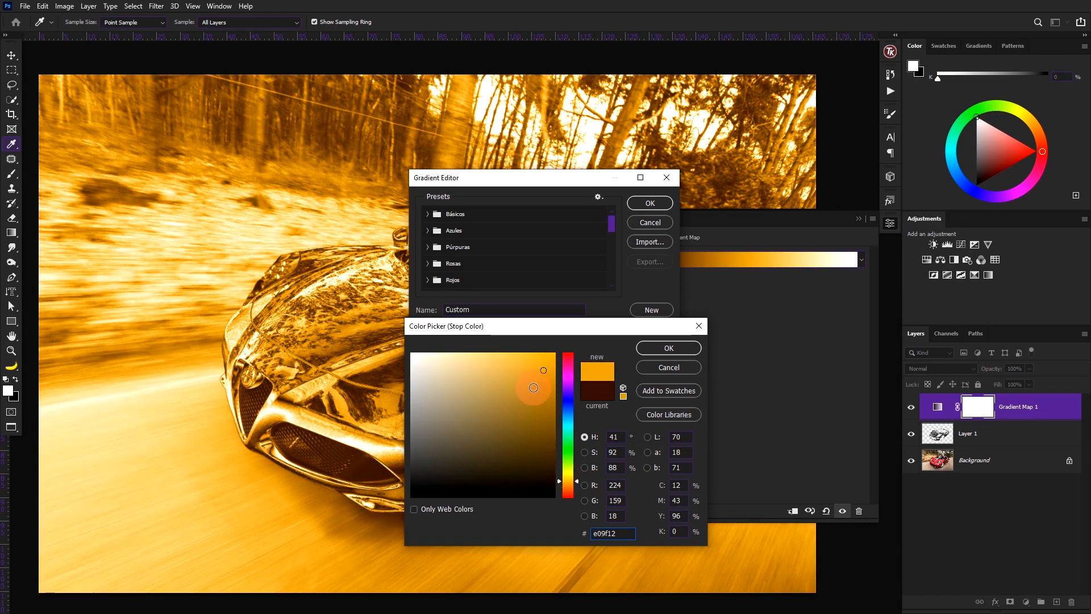
{"action": "left_click", "coordinate": [530, 389]}
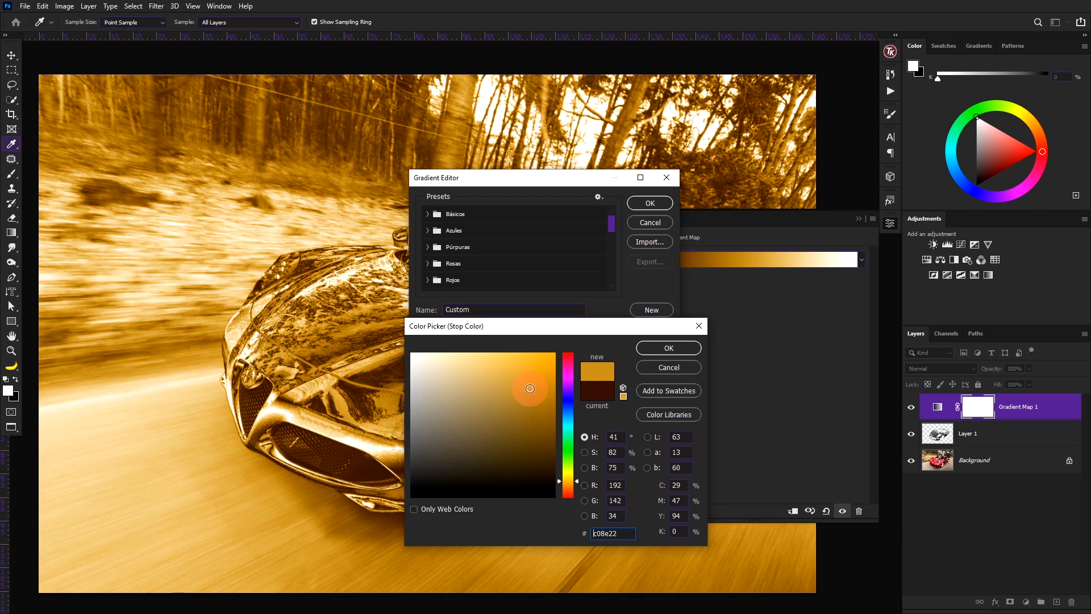
{"action": "left_click", "coordinate": [674, 347]}
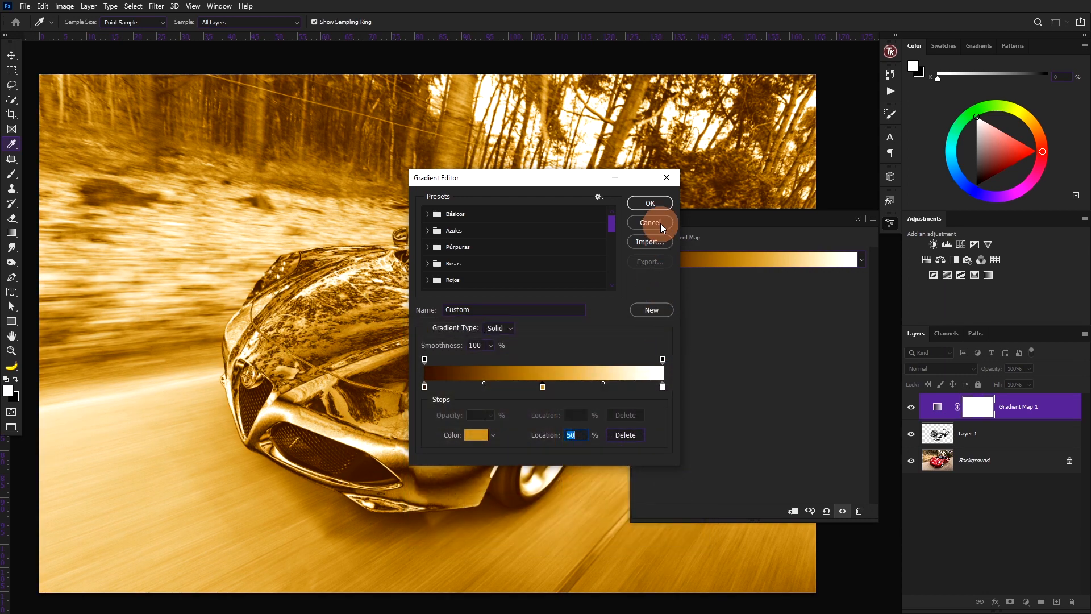
Confirm the edited gradient and clip the Gradient Map adjustment to the car body layer beneath
{"action": "left_click", "coordinate": [659, 203]}
{"action": "key", "text": "p"}
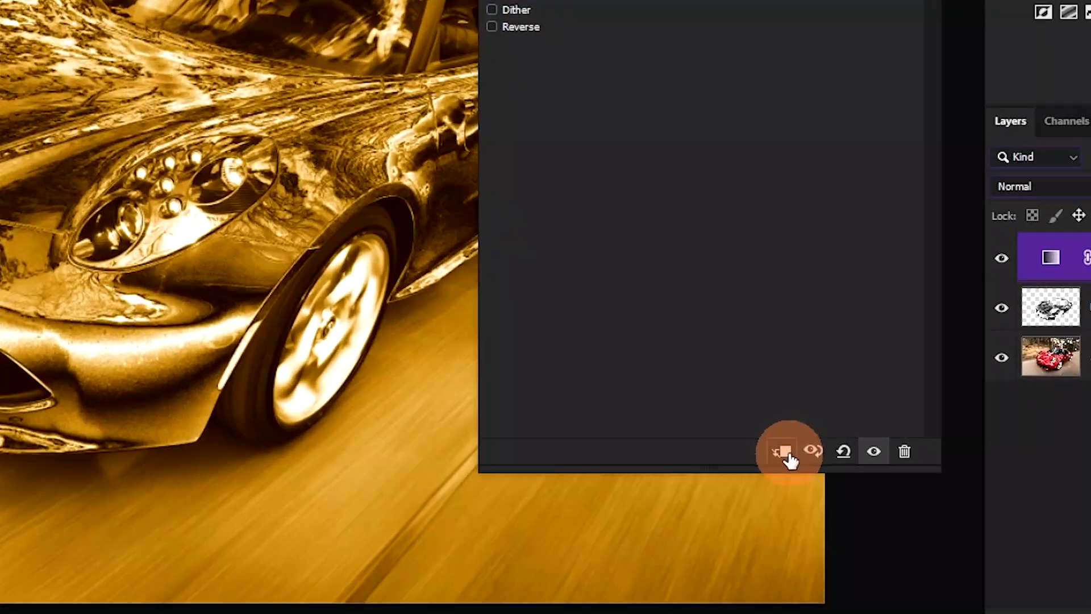
{"action": "left_click", "coordinate": [792, 511]}
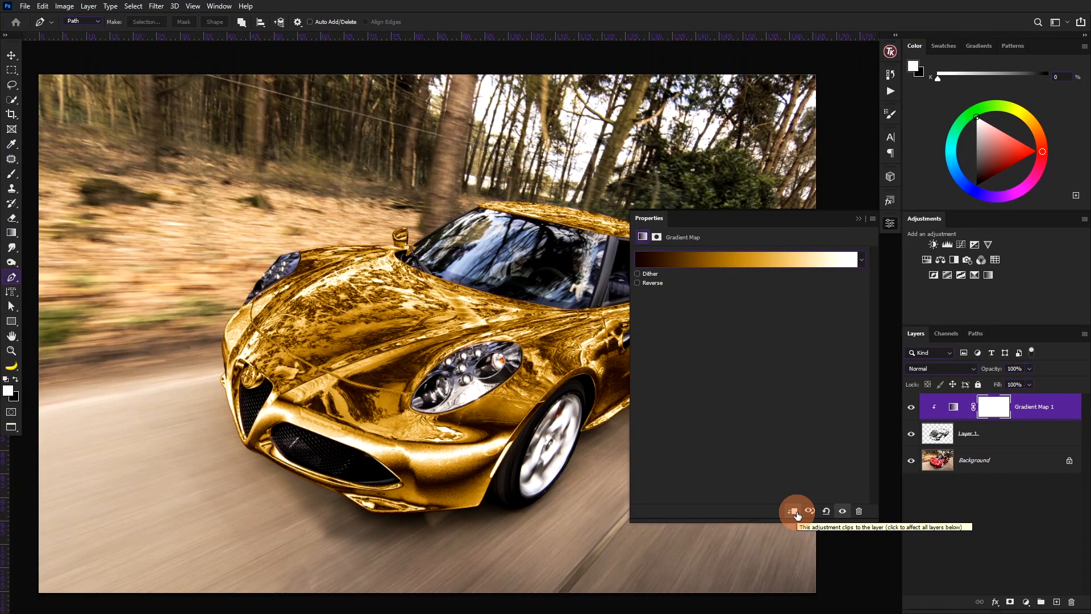
{"action": "left_click", "coordinate": [858, 219]}
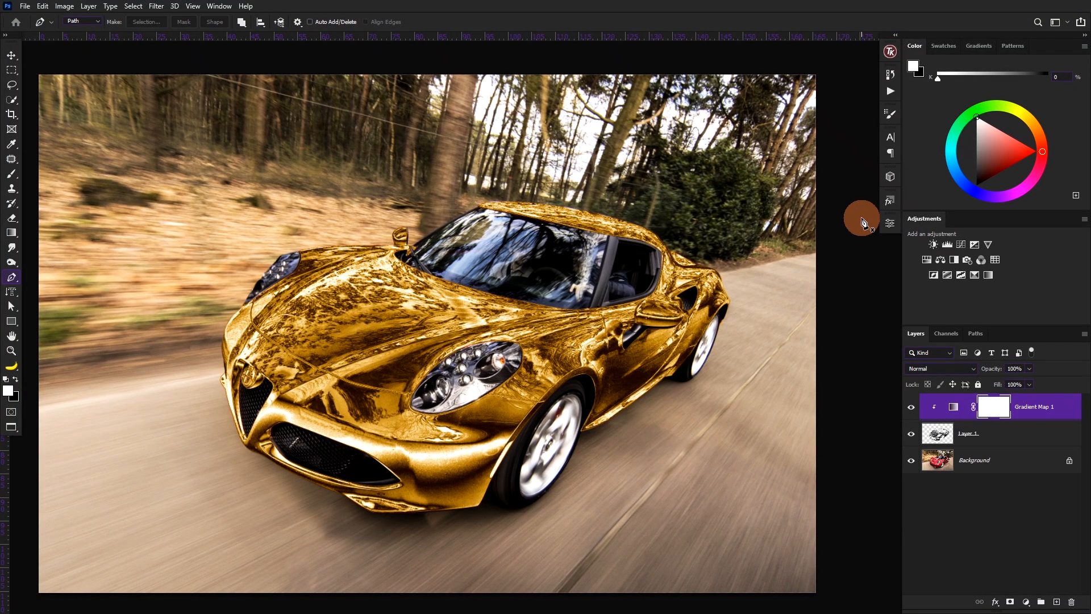
Convert the Gradient Map adjustment and the car body layer together into one smart object
{"action": "left_click", "coordinate": [1008, 437], "text": "shift"}
{"action": "right_click", "coordinate": [1008, 437]}
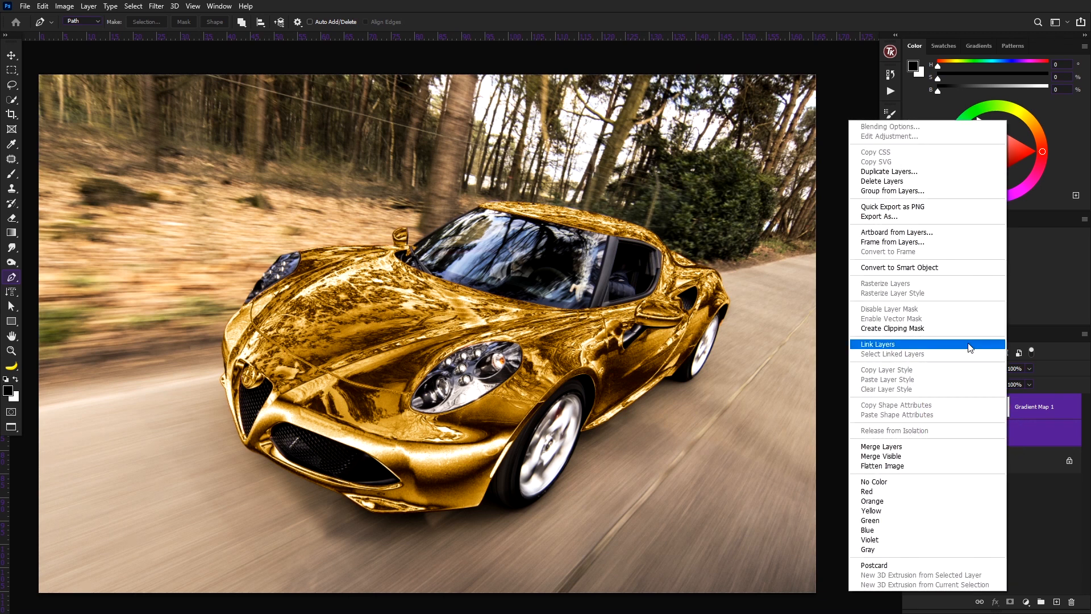
{"action": "left_click", "coordinate": [964, 270]}
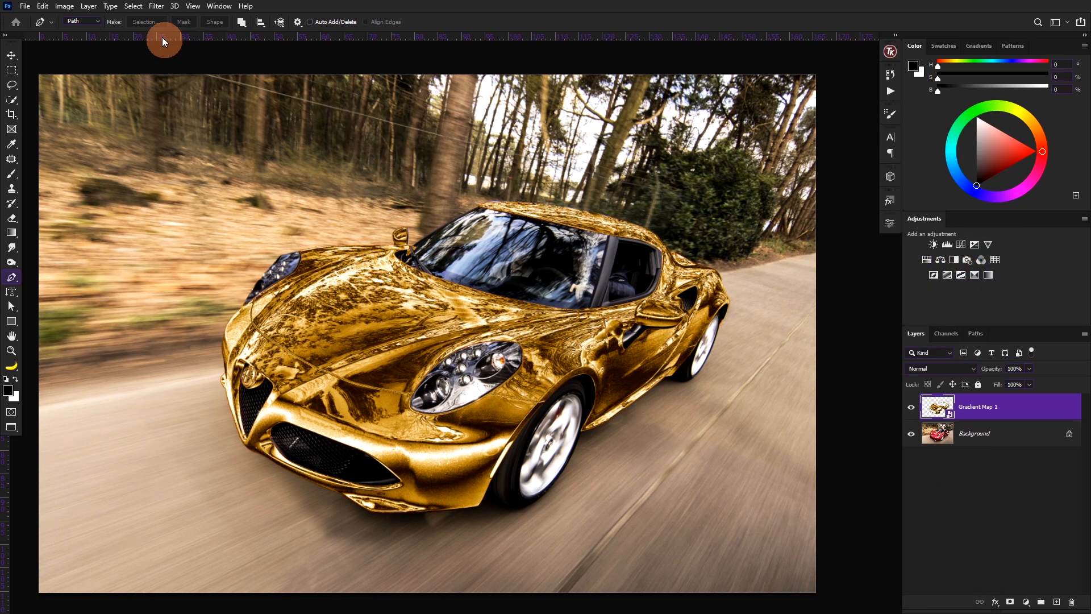
Start a Surface Blur on the car smart object and try a radius of 24 pixels with a threshold of 53 levels
{"action": "left_click", "coordinate": [155, 7]}
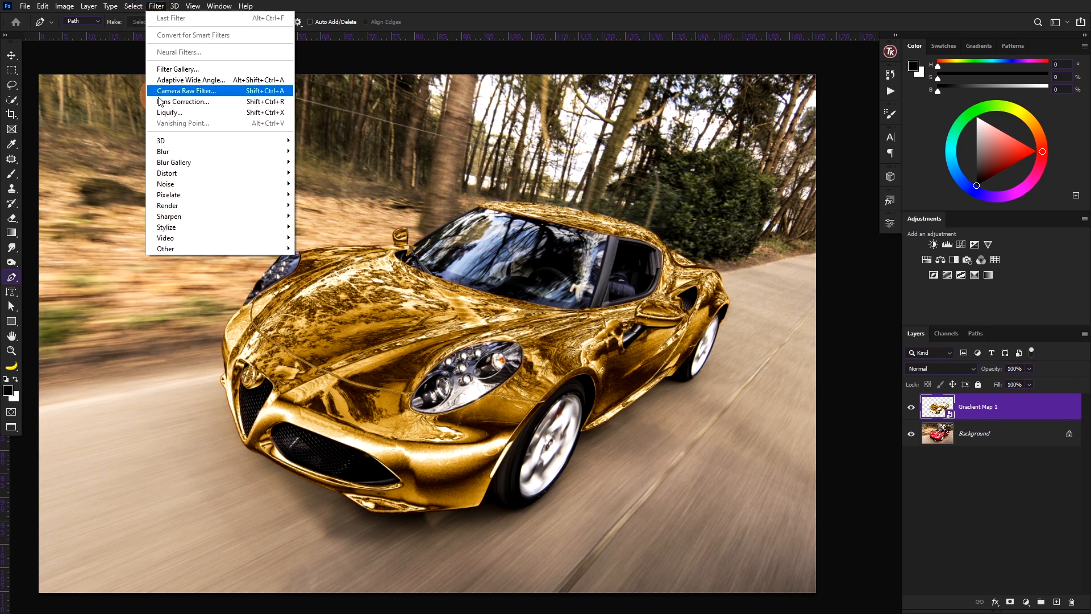
{"action": "mouse_move", "coordinate": [181, 152]}
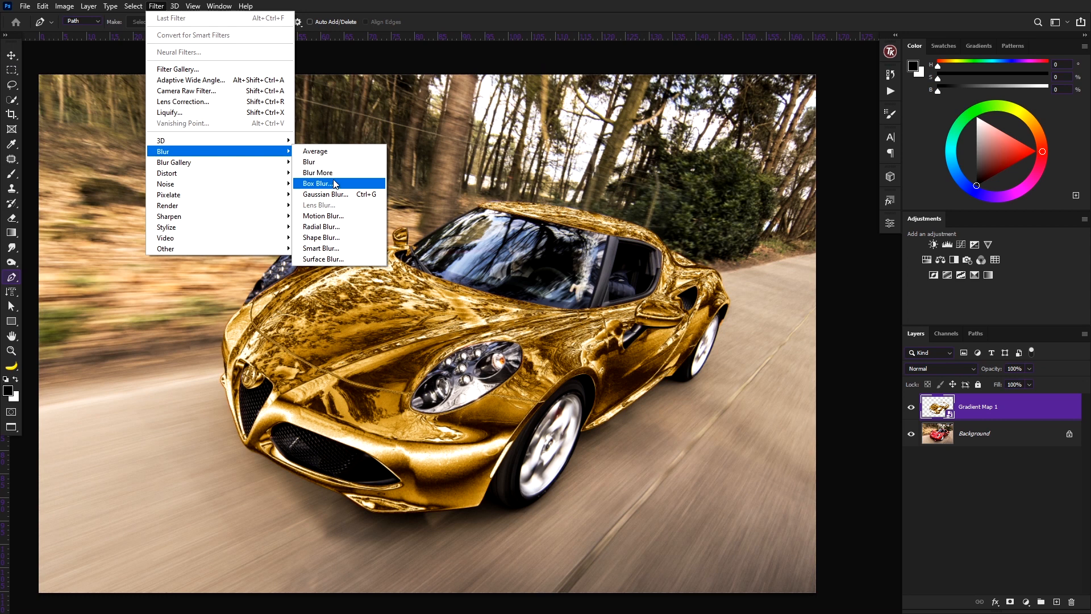
{"action": "left_click", "coordinate": [327, 260]}
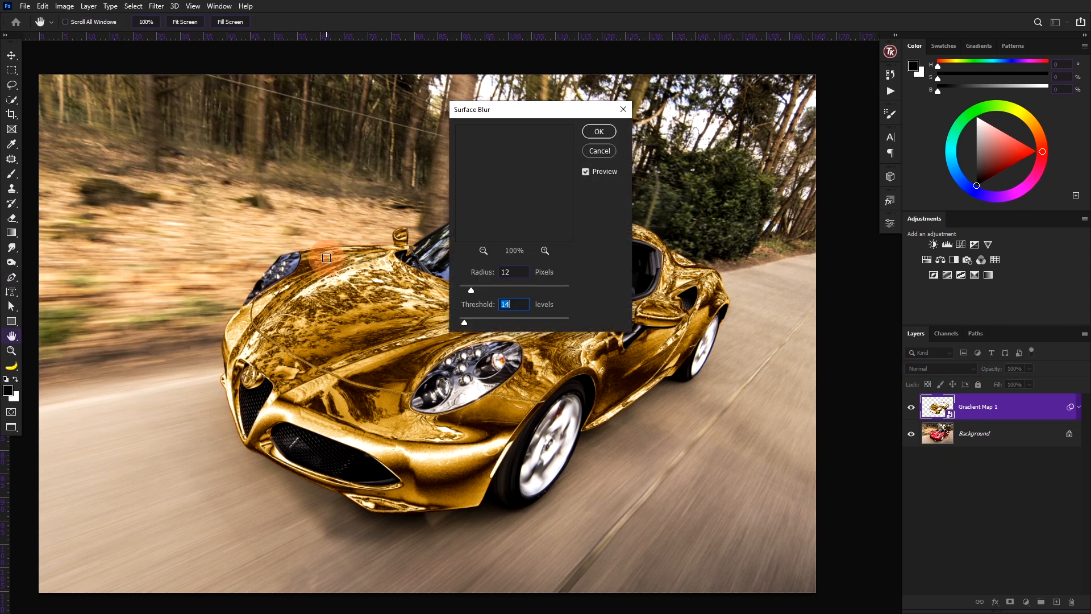
{"action": "left_click", "coordinate": [512, 110]}
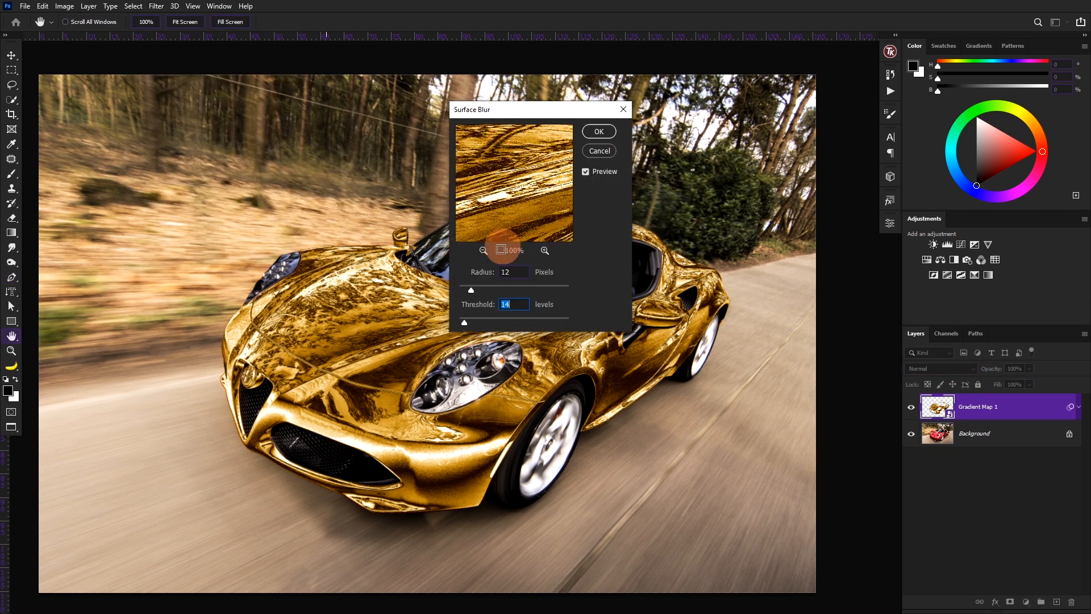
{"action": "left_click", "coordinate": [471, 290]}
{"action": "left_click_drag", "start_coordinate": [479, 289], "coordinate": [482, 321]}
{"action": "left_click", "coordinate": [465, 322]}
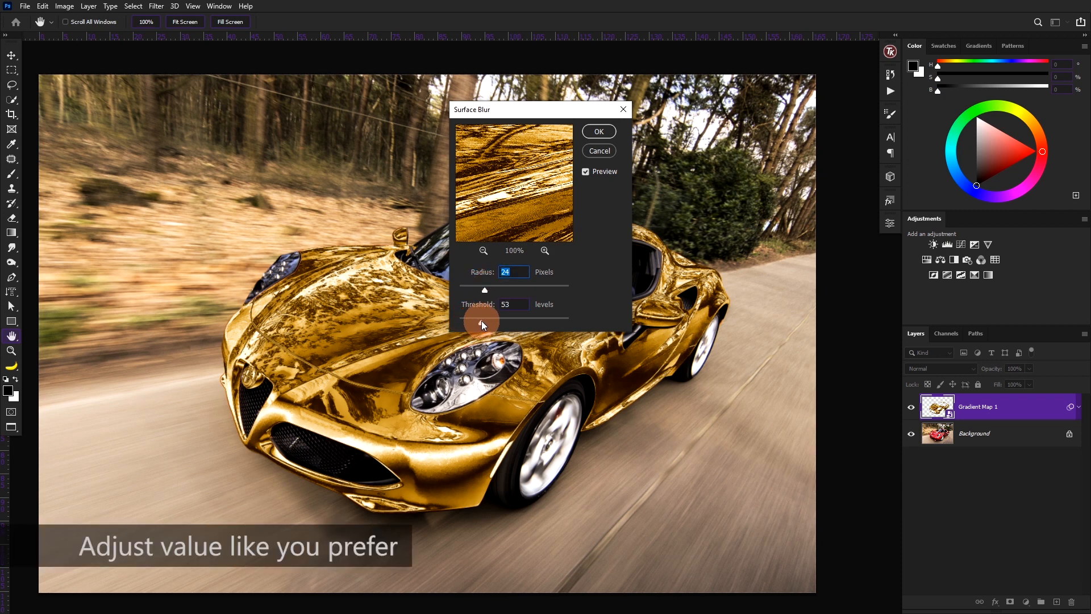
Reduce the Surface Blur to a radius of 7 pixels and a threshold of 9 levels, and apply it
{"action": "left_click", "coordinate": [482, 250]}
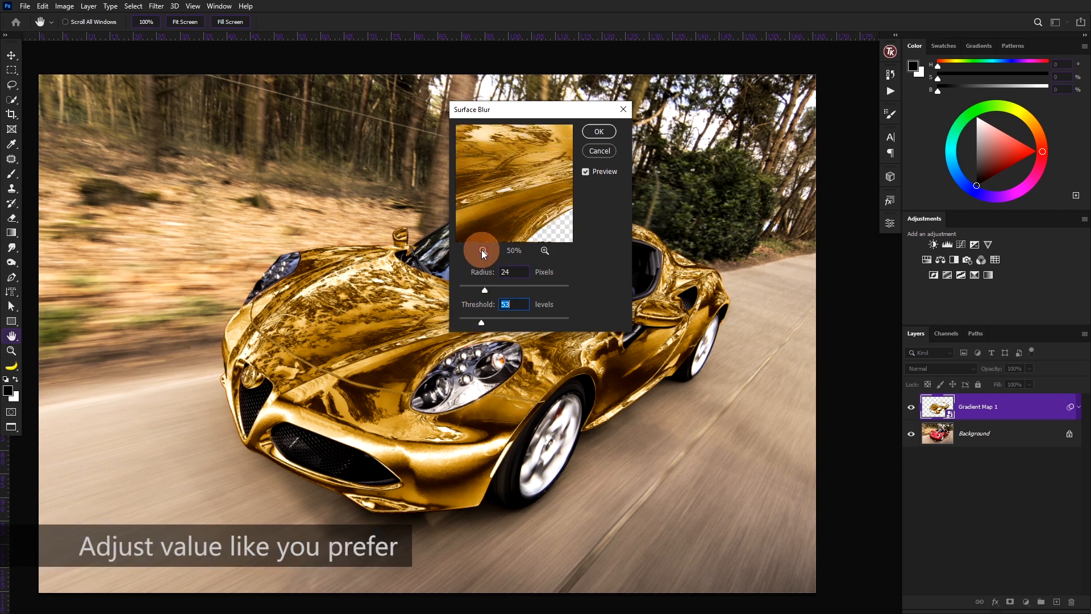
{"action": "left_click", "coordinate": [482, 290]}
{"action": "left_click_drag", "start_coordinate": [482, 290], "coordinate": [465, 322]}
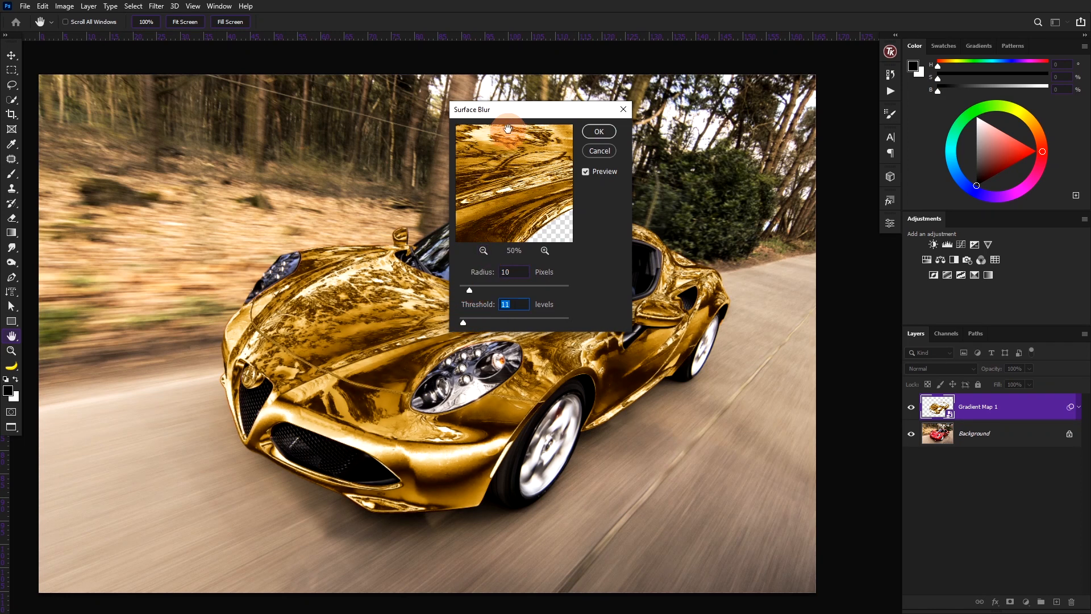
{"action": "left_click_drag", "start_coordinate": [514, 114], "coordinate": [707, 101]}
{"action": "left_click", "coordinate": [665, 278]}
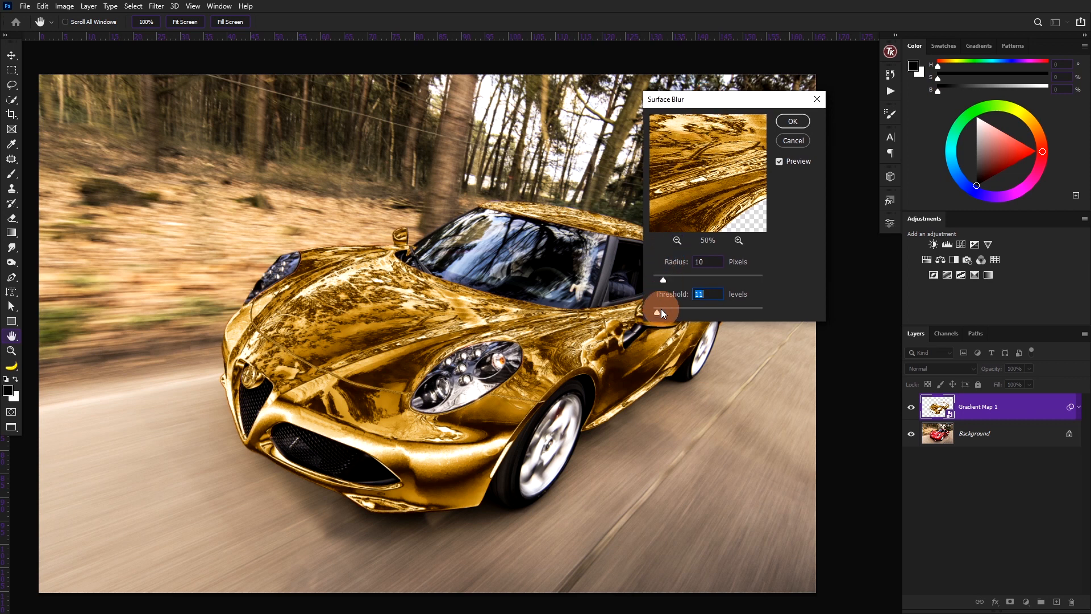
{"action": "mouse_move", "coordinate": [661, 308]}
{"action": "left_mouse_down"}
{"action": "mouse_move", "coordinate": [669, 311]}
{"action": "mouse_move", "coordinate": [656, 312]}
{"action": "left_mouse_up"}
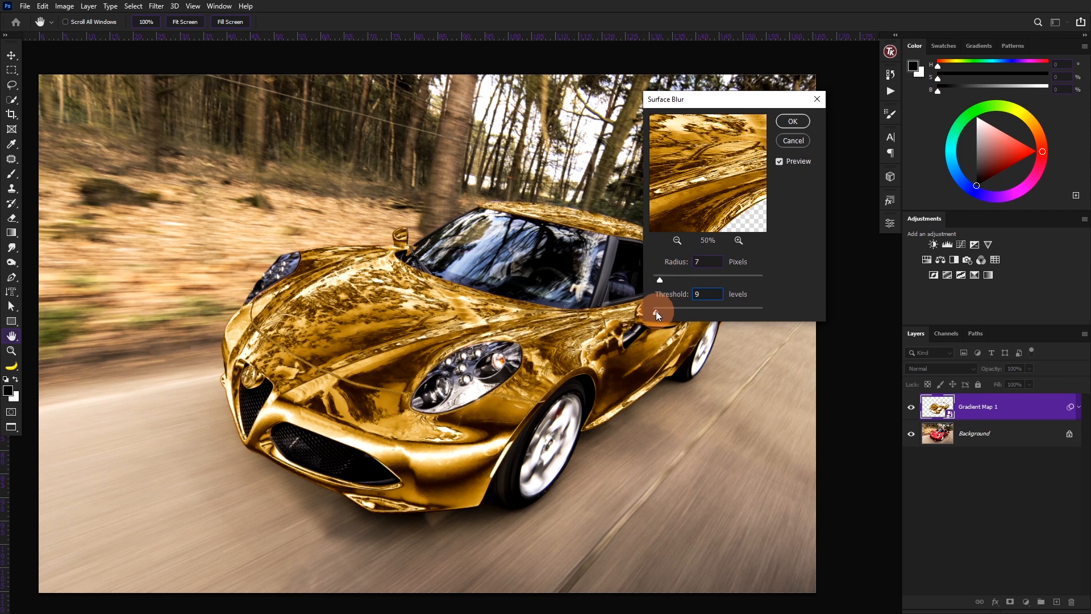
{"action": "left_click", "coordinate": [792, 121]}
{"action": "key", "text": "p"}
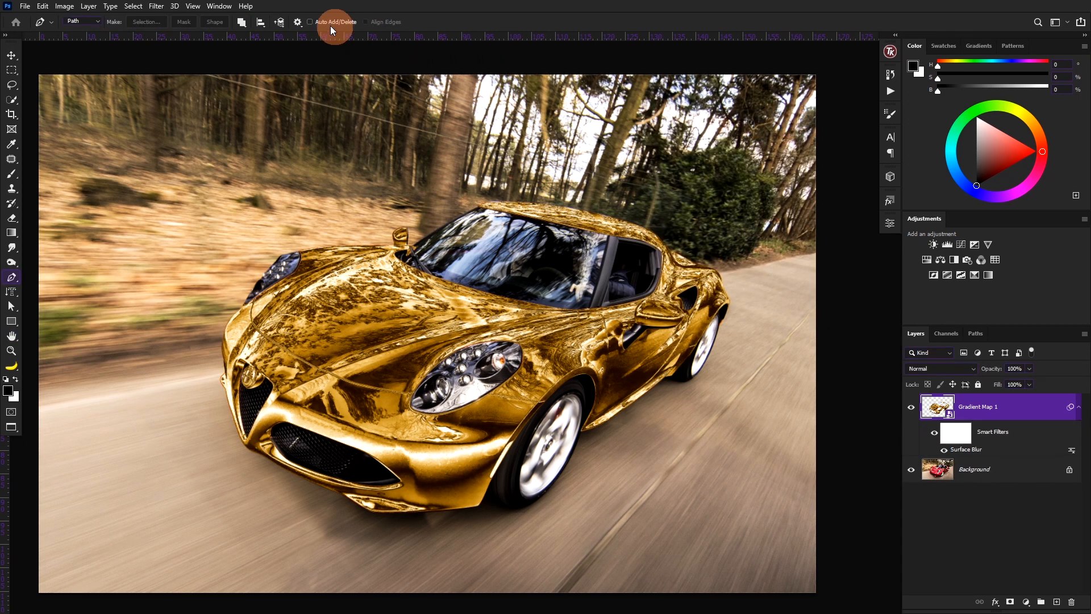
Apply an Oil Paint filter to the car smart object with stylization 2.1, cleanliness 1.2, scale 2.2 and bristle detail 1.8
{"action": "left_click", "coordinate": [156, 7]}
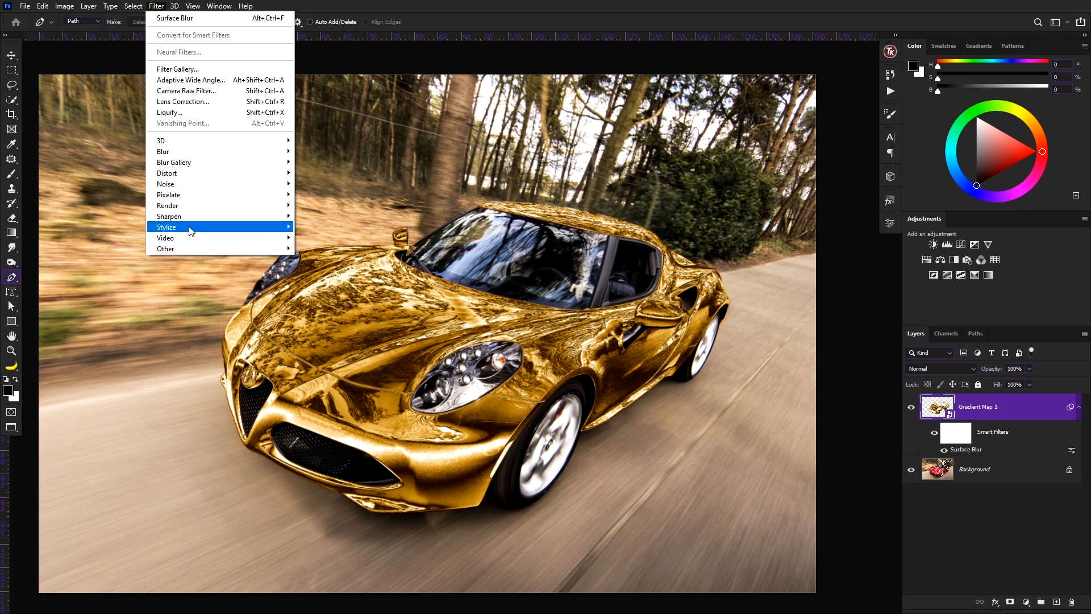
{"action": "mouse_move", "coordinate": [191, 227]}
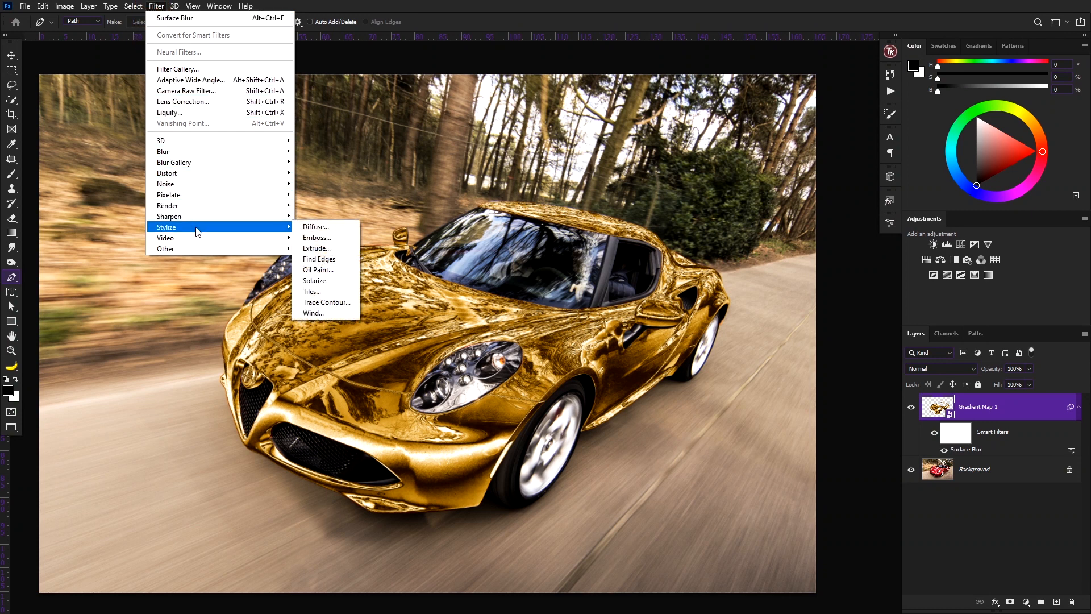
{"action": "left_click", "coordinate": [334, 270]}
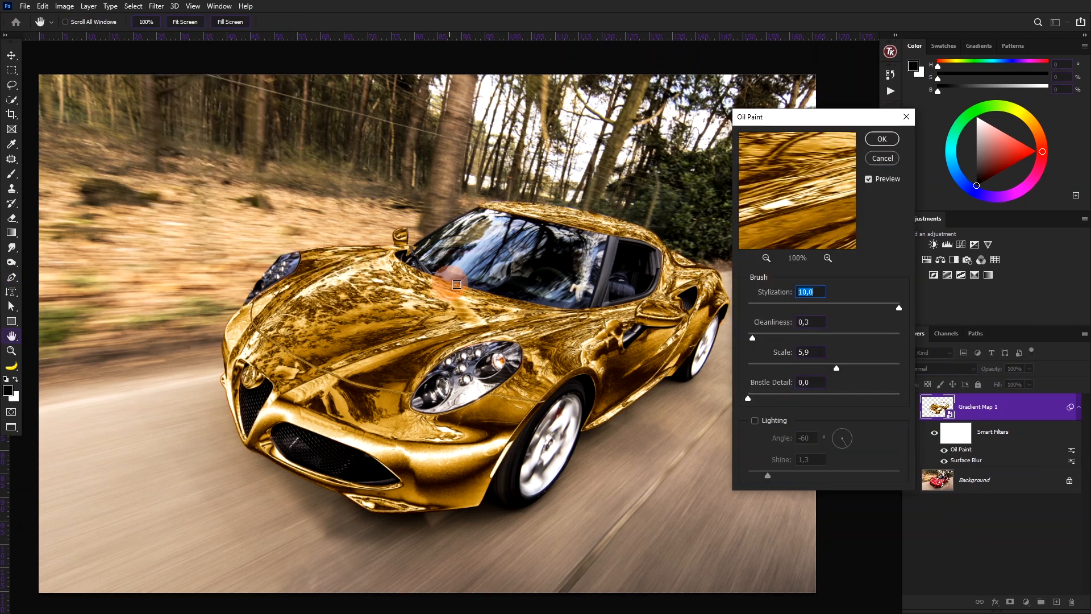
{"action": "left_click_drag", "start_coordinate": [755, 338], "coordinate": [766, 339]}
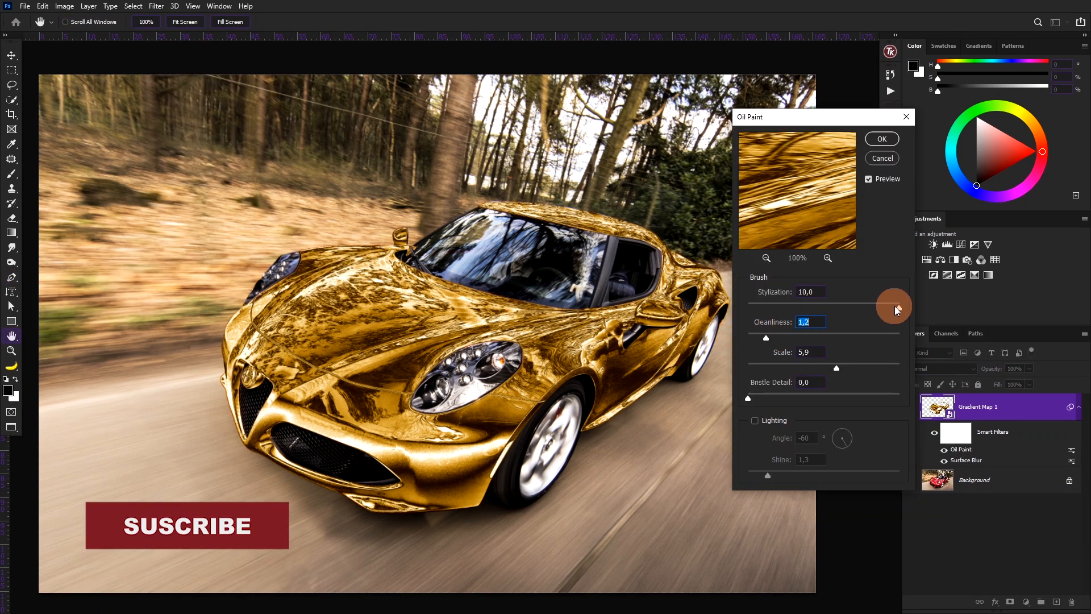
{"action": "left_click_drag", "start_coordinate": [894, 305], "coordinate": [874, 306]}
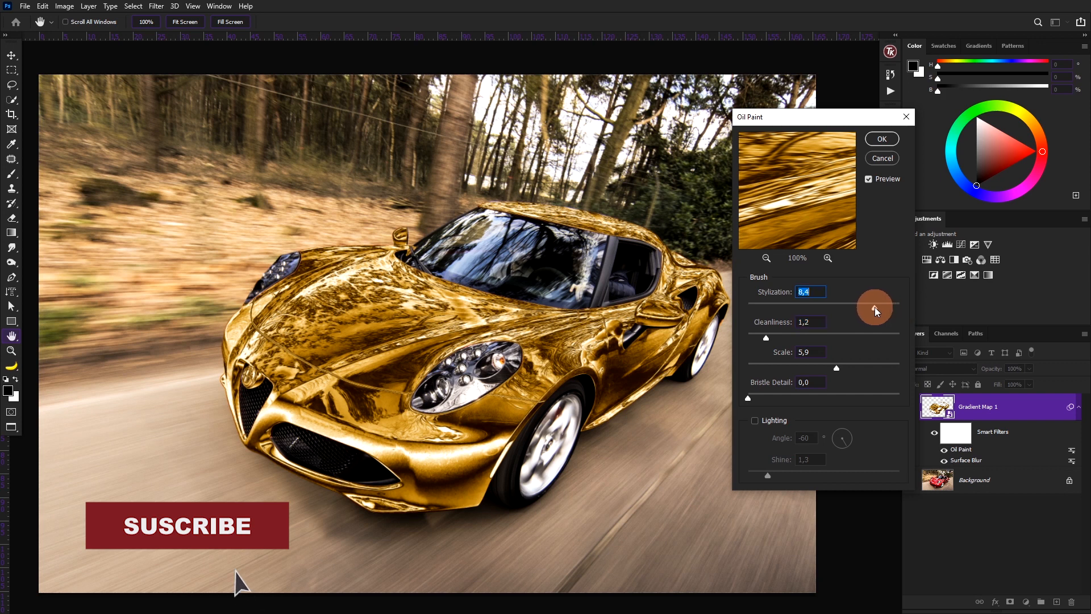
{"action": "left_click_drag", "start_coordinate": [839, 368], "coordinate": [779, 370]}
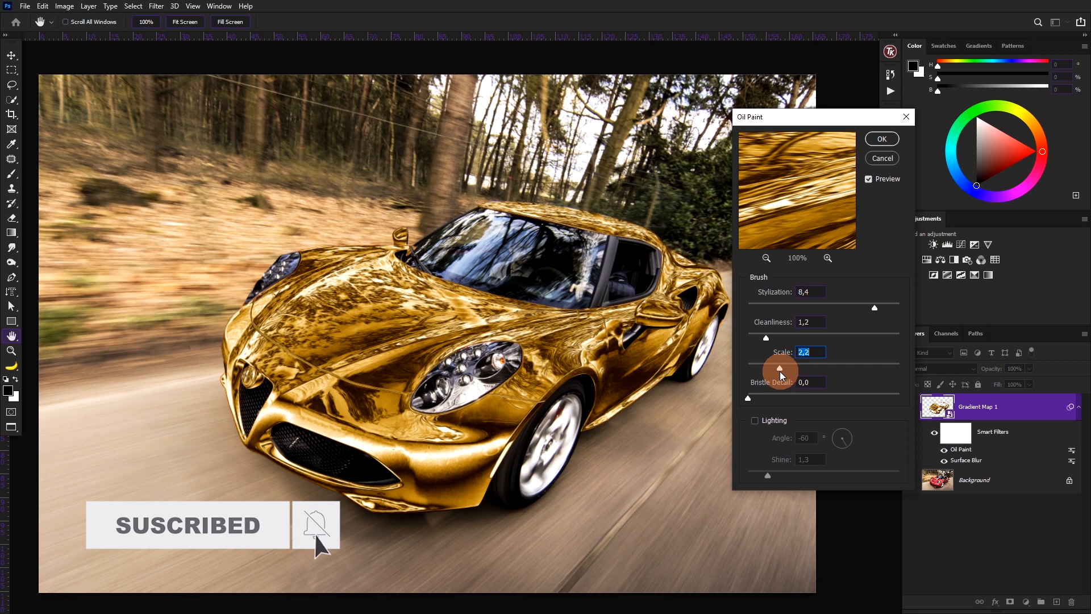
{"action": "left_click_drag", "start_coordinate": [873, 307], "coordinate": [874, 307]}
{"action": "left_click_drag", "start_coordinate": [779, 308], "coordinate": [779, 308]}
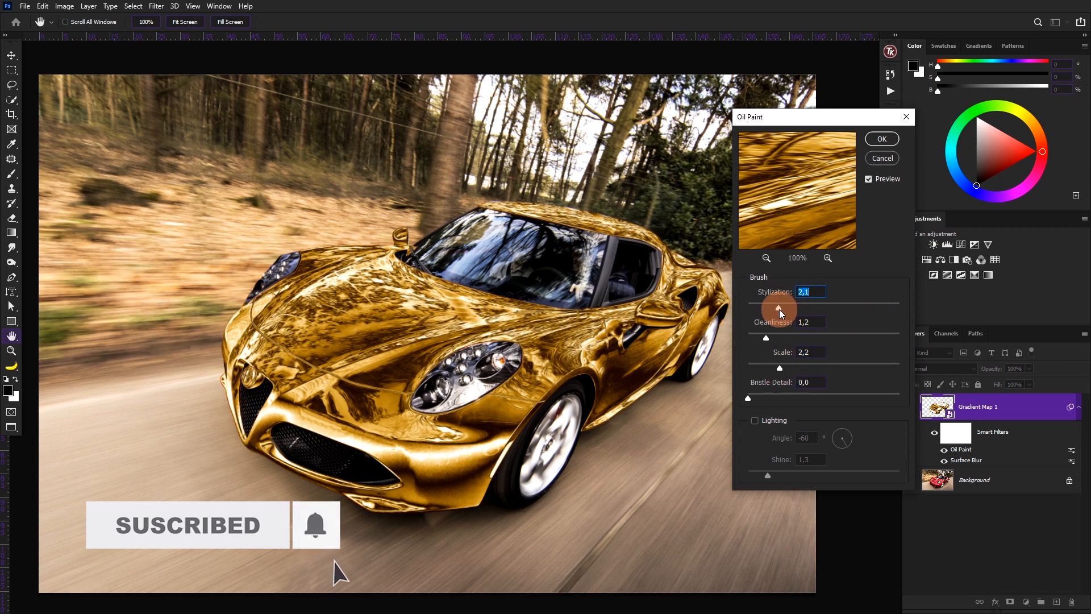
{"action": "left_click_drag", "start_coordinate": [773, 391], "coordinate": [775, 396]}
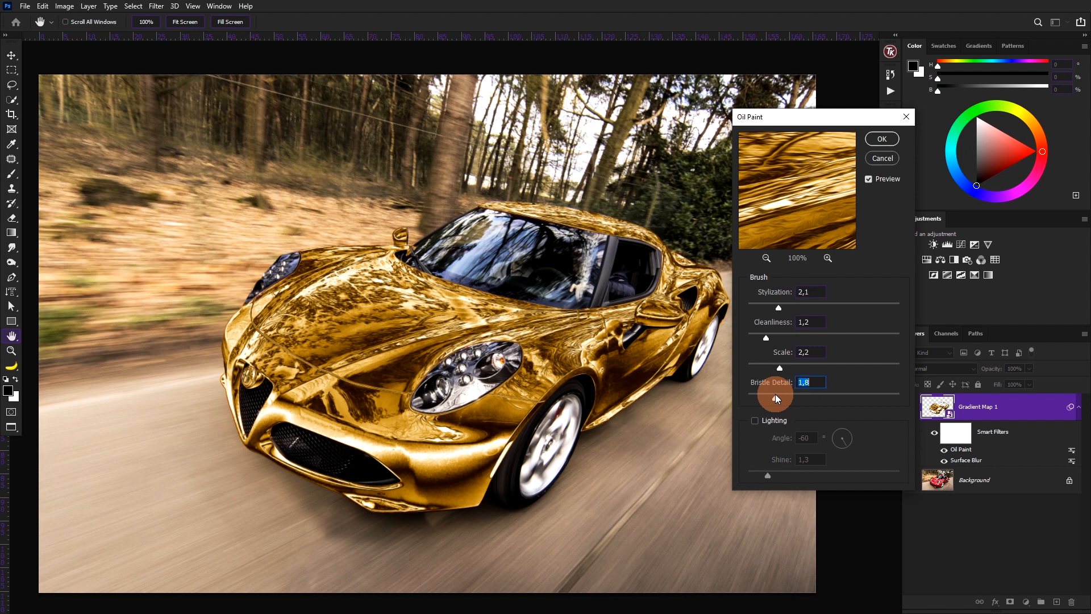
{"action": "left_click", "coordinate": [884, 136]}
{"action": "key", "text": "p"}
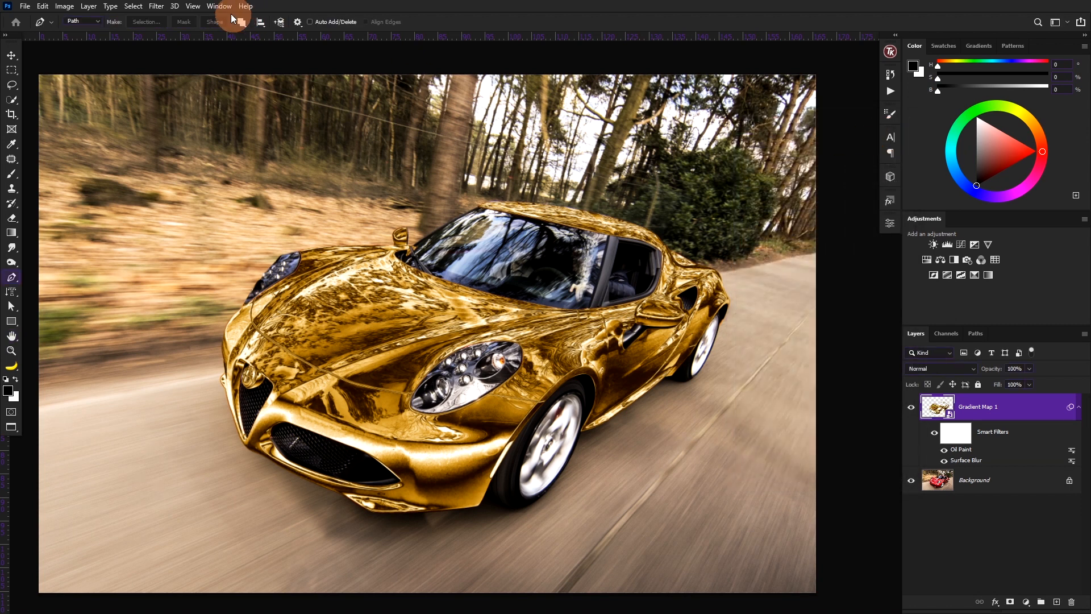
Apply the Plastic Wrap effect from the Filter Gallery to the car smart object, adjusting its highlight strength, detail and smoothness
{"action": "left_click", "coordinate": [157, 6]}
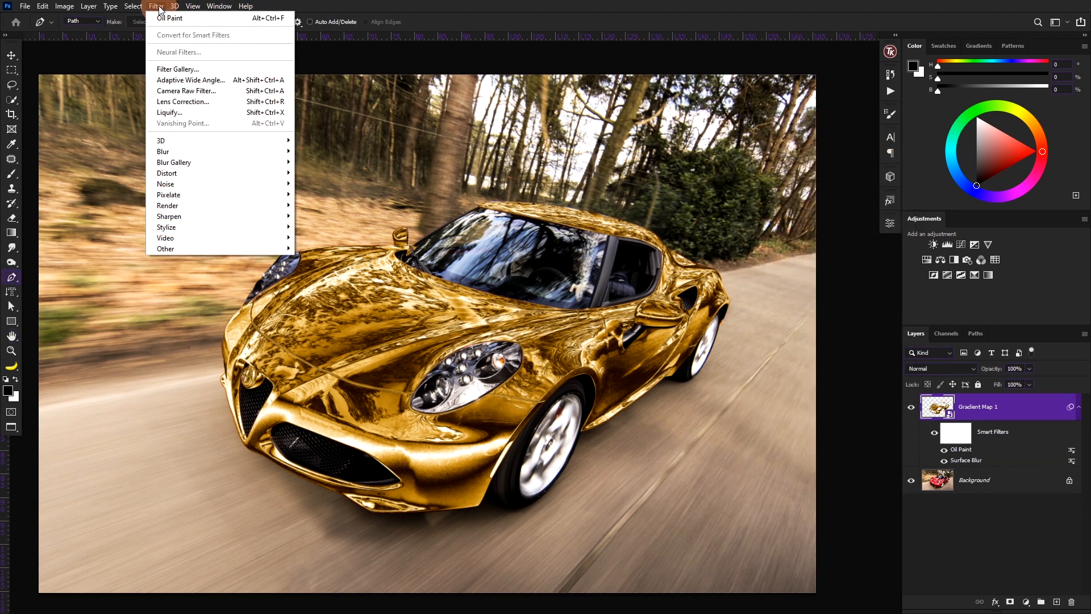
{"action": "left_click", "coordinate": [177, 70]}
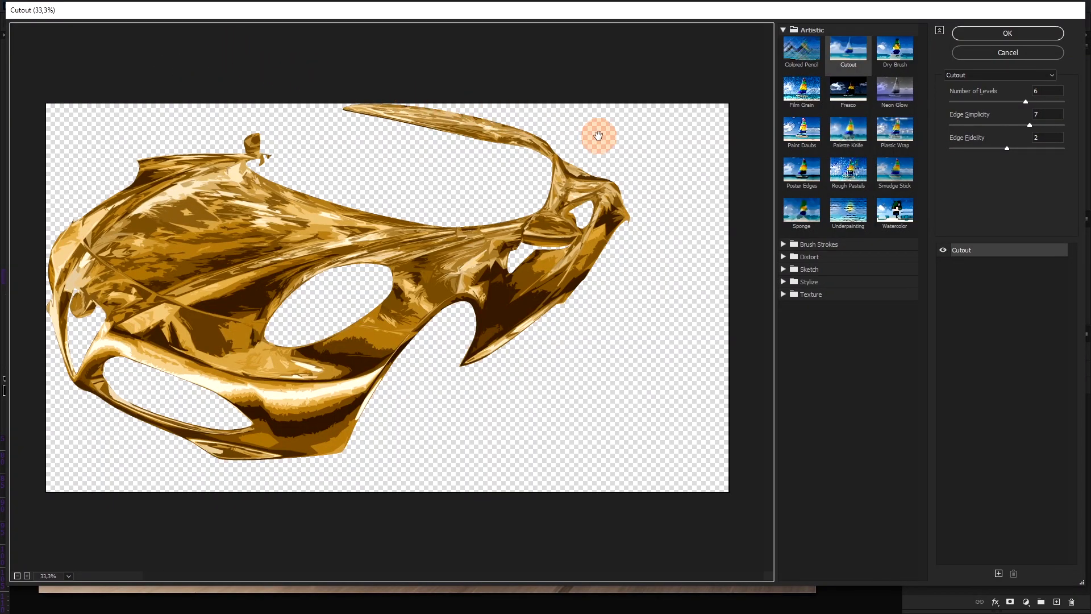
{"action": "left_click", "coordinate": [899, 139]}
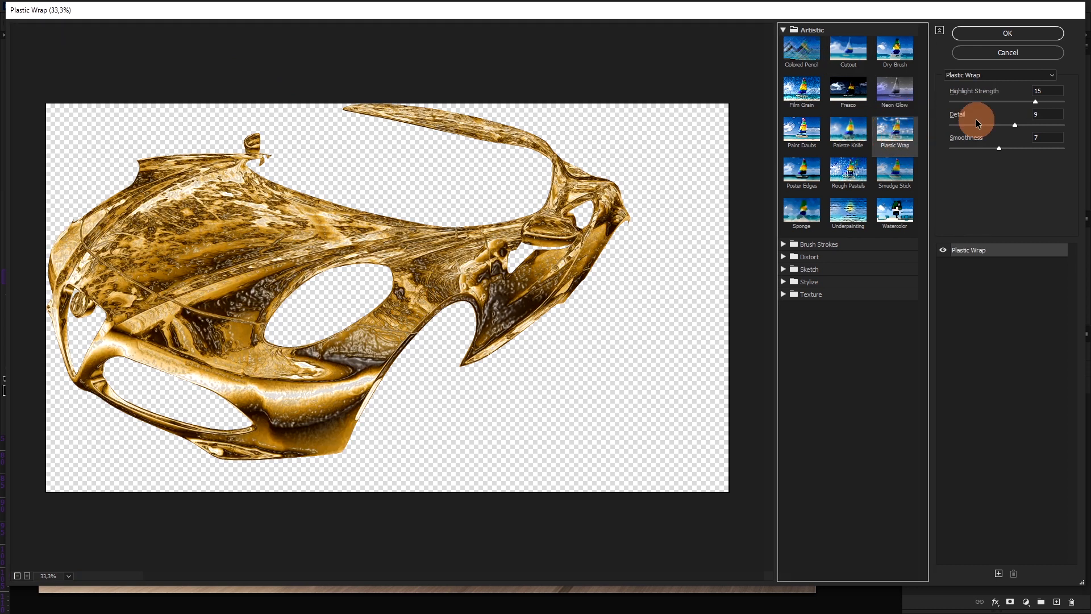
{"action": "left_click", "coordinate": [973, 101]}
{"action": "left_click_drag", "start_coordinate": [1014, 127], "coordinate": [973, 138]}
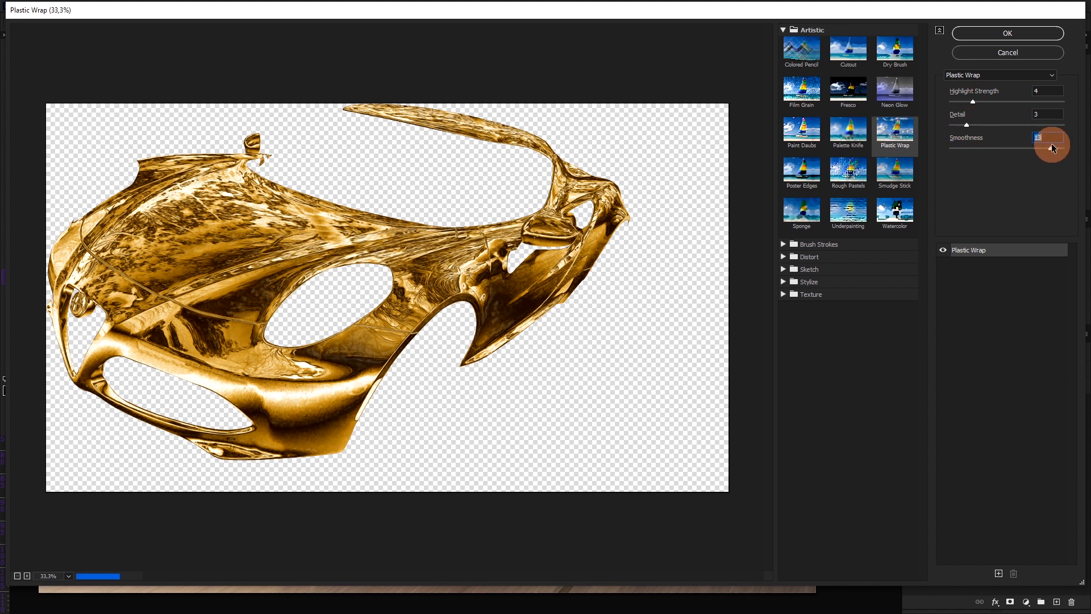
{"action": "left_click_drag", "start_coordinate": [1055, 148], "coordinate": [1056, 148]}
{"action": "left_click_drag", "start_coordinate": [979, 124], "coordinate": [1030, 124]}
{"action": "left_click", "coordinate": [1007, 35]}
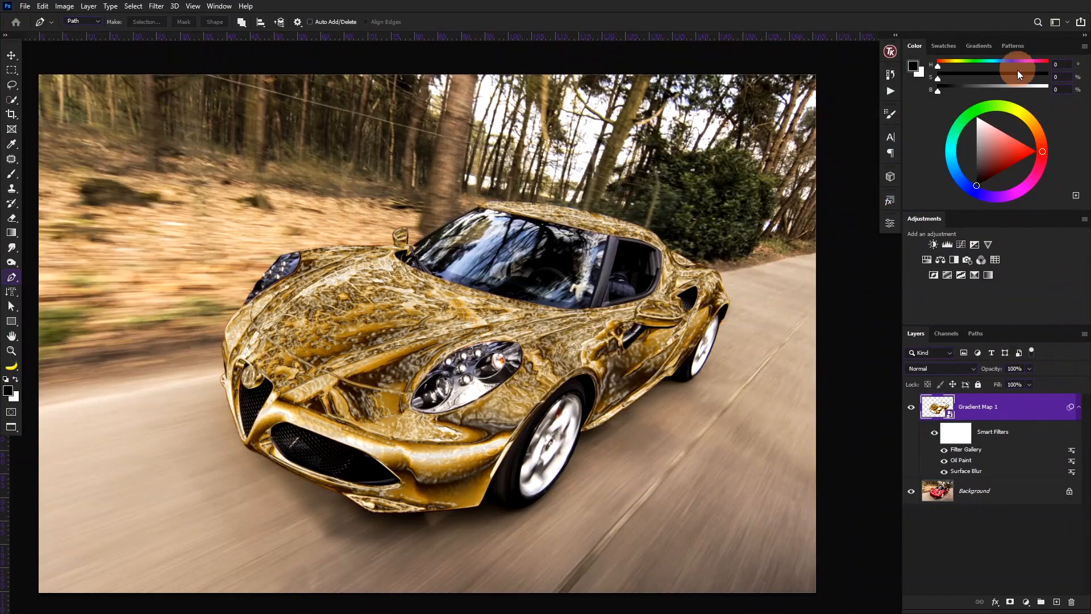
Set the Filter Gallery smart filter's blending to Color Dodge at 20% opacity
{"action": "double_click", "coordinate": [1045, 404]}
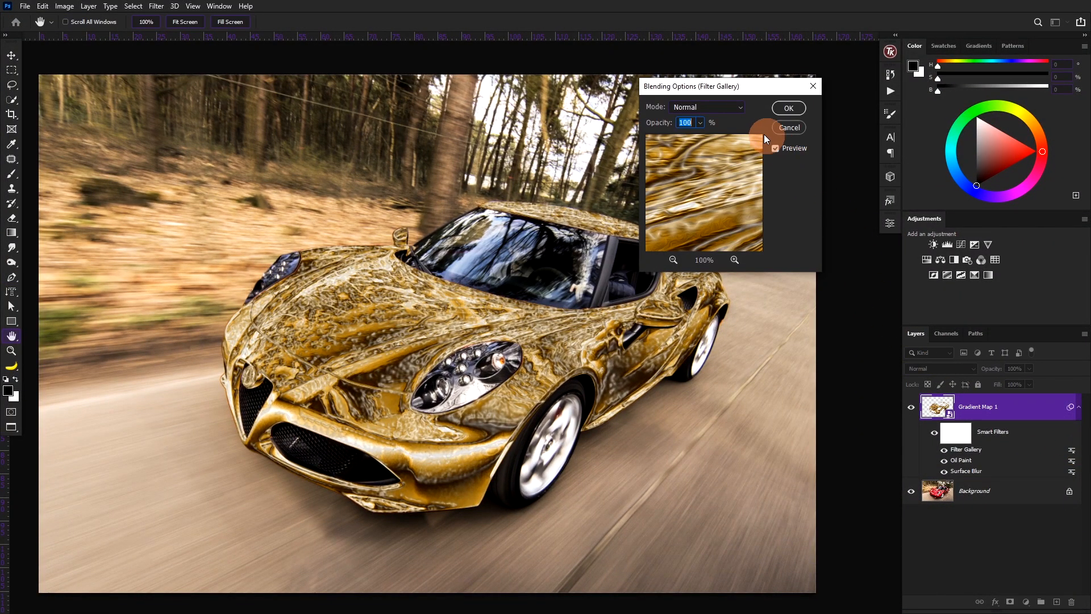
{"action": "left_click", "coordinate": [741, 110]}
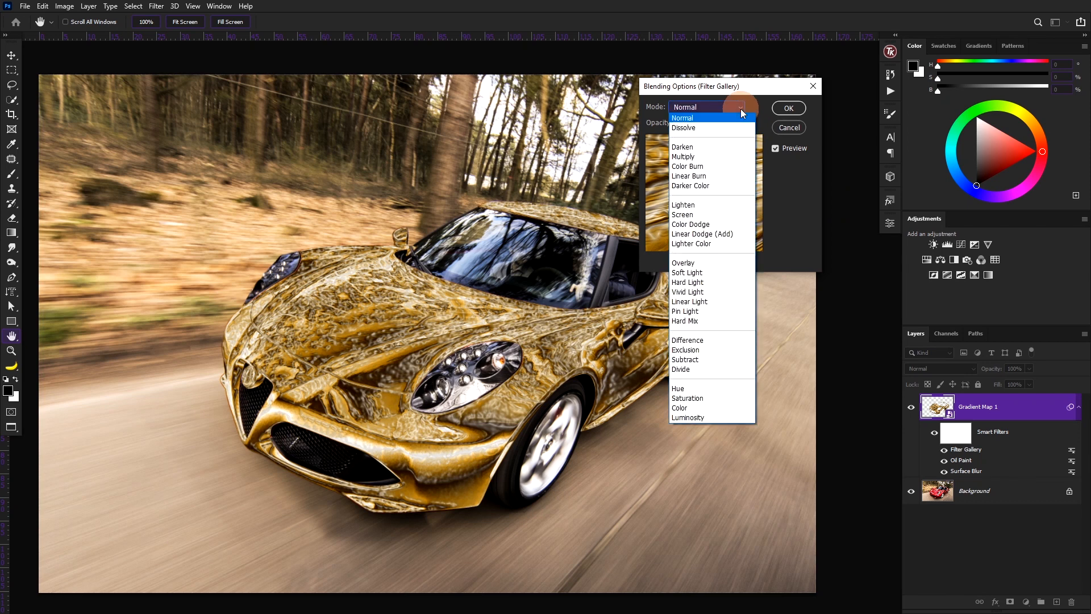
{"action": "left_click", "coordinate": [715, 225]}
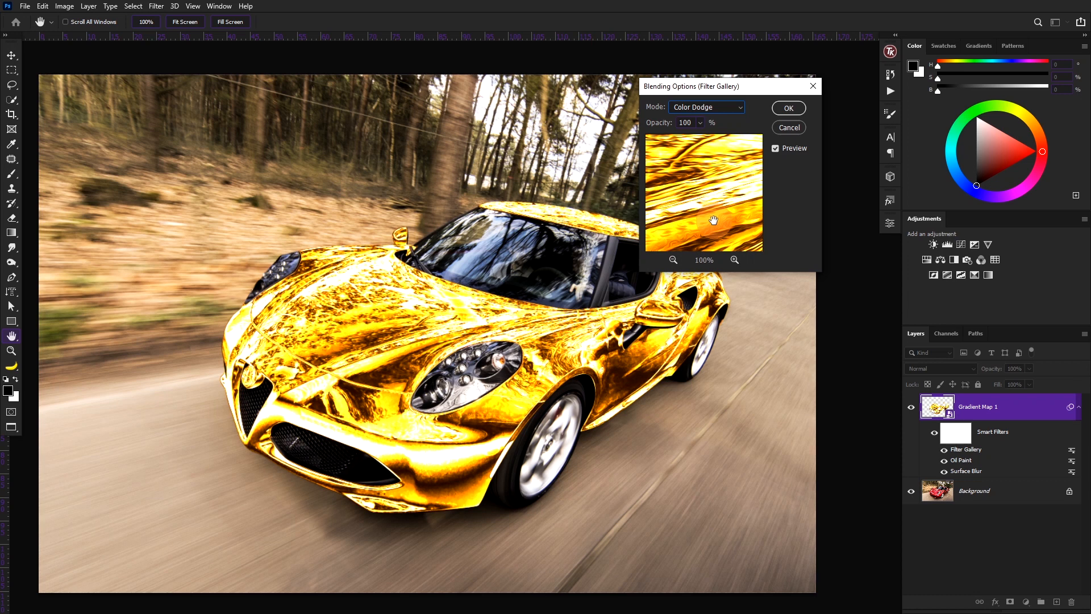
{"action": "left_click", "coordinate": [699, 122]}
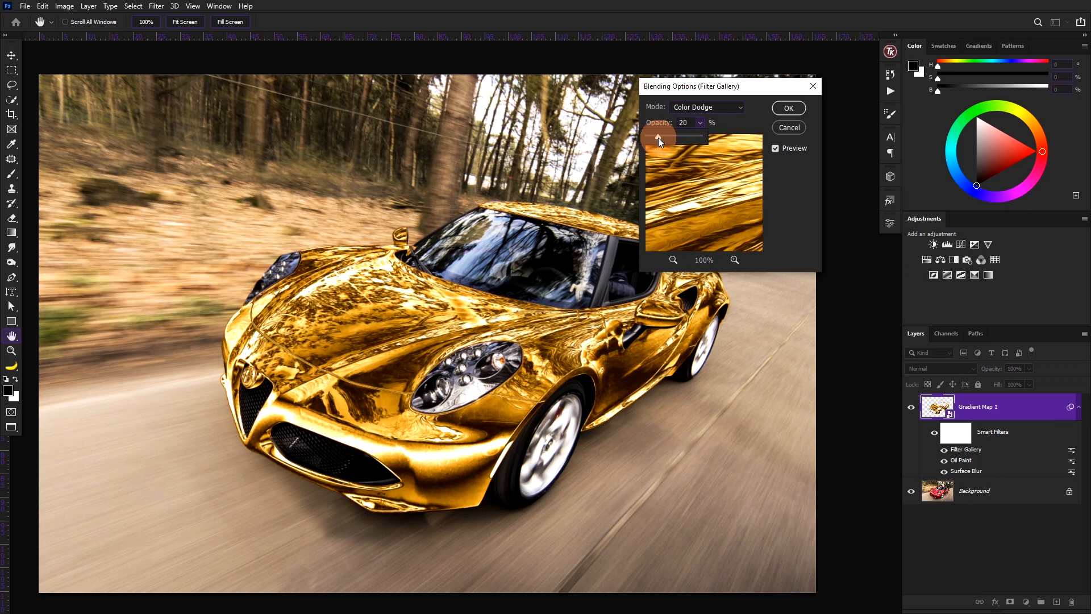
{"action": "left_click", "coordinate": [788, 108]}
{"action": "key", "text": "p"}
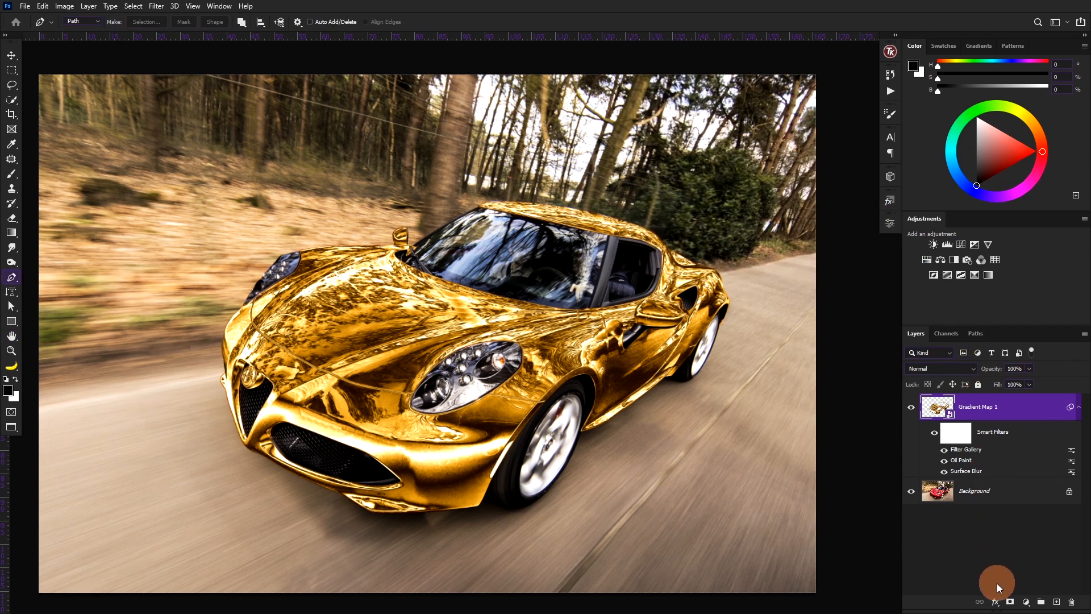
Add an Outer Glow to the car smart object in a bright golden orange based on the bodywork colour, and raise the glow's opacity
{"action": "left_click", "coordinate": [1001, 603]}
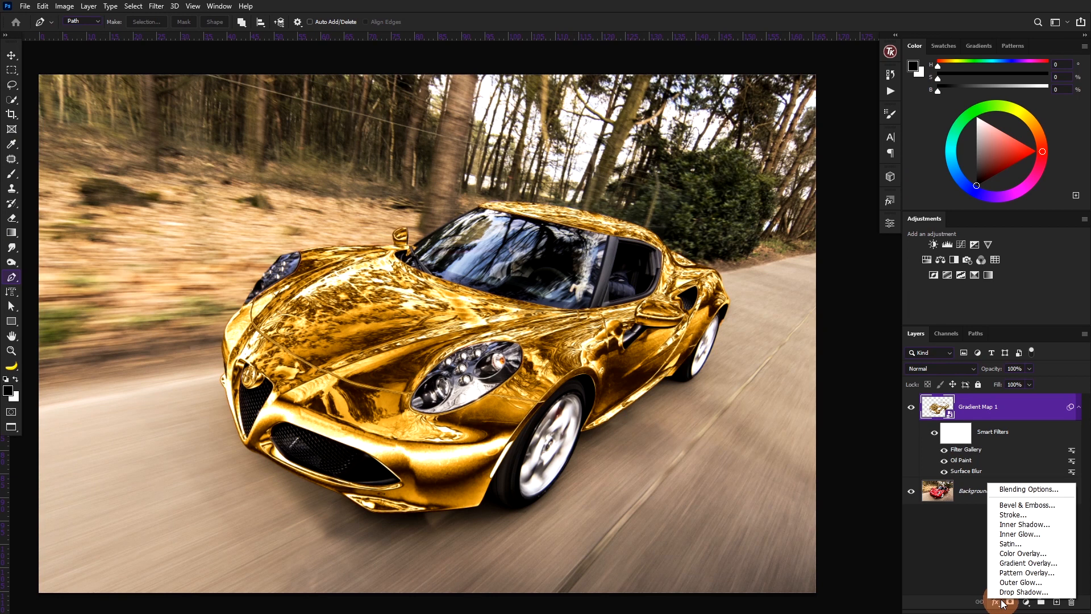
{"action": "left_click", "coordinate": [1006, 582]}
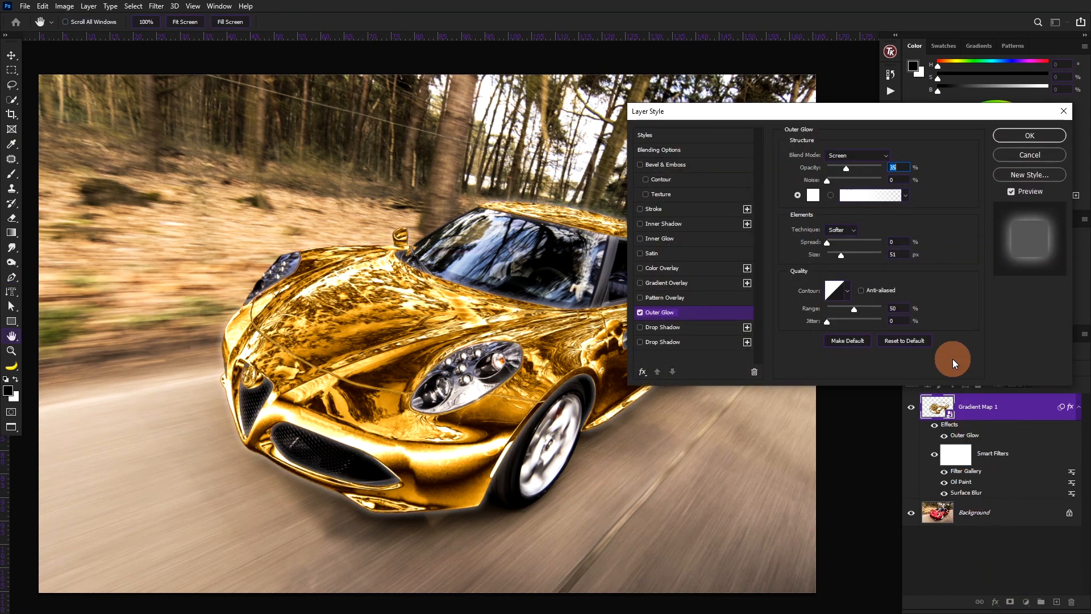
{"action": "left_click_drag", "start_coordinate": [890, 112], "coordinate": [918, 121]}
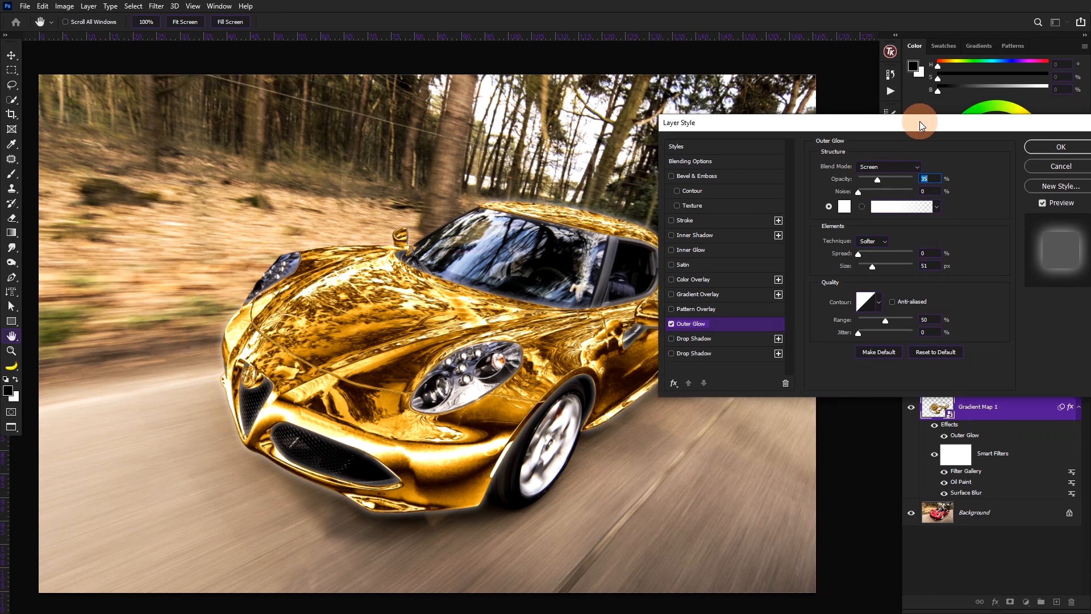
{"action": "left_click", "coordinate": [844, 206]}
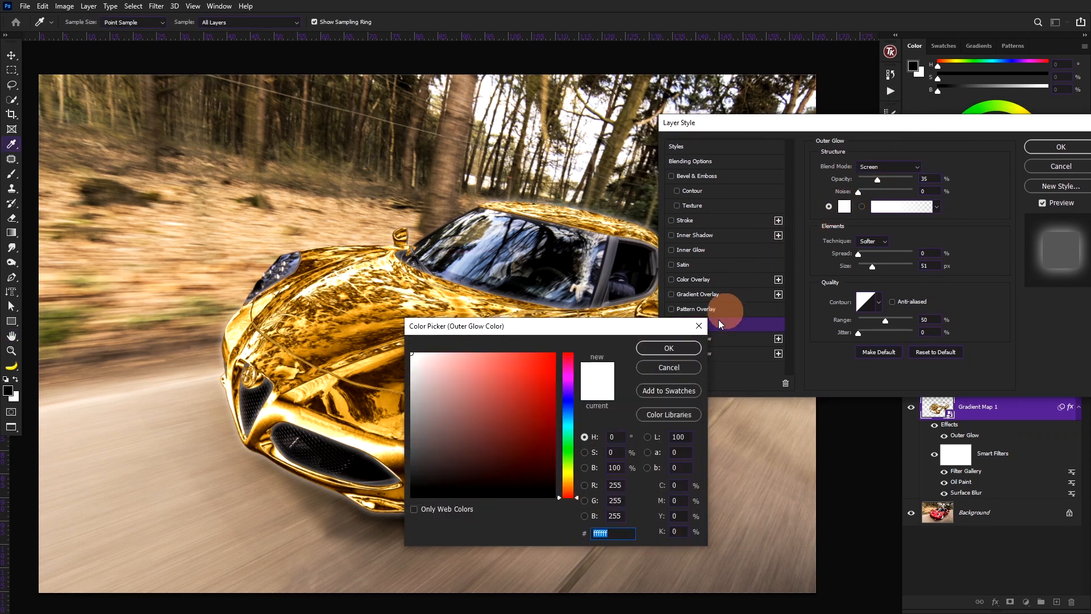
{"action": "left_click", "coordinate": [374, 328]}
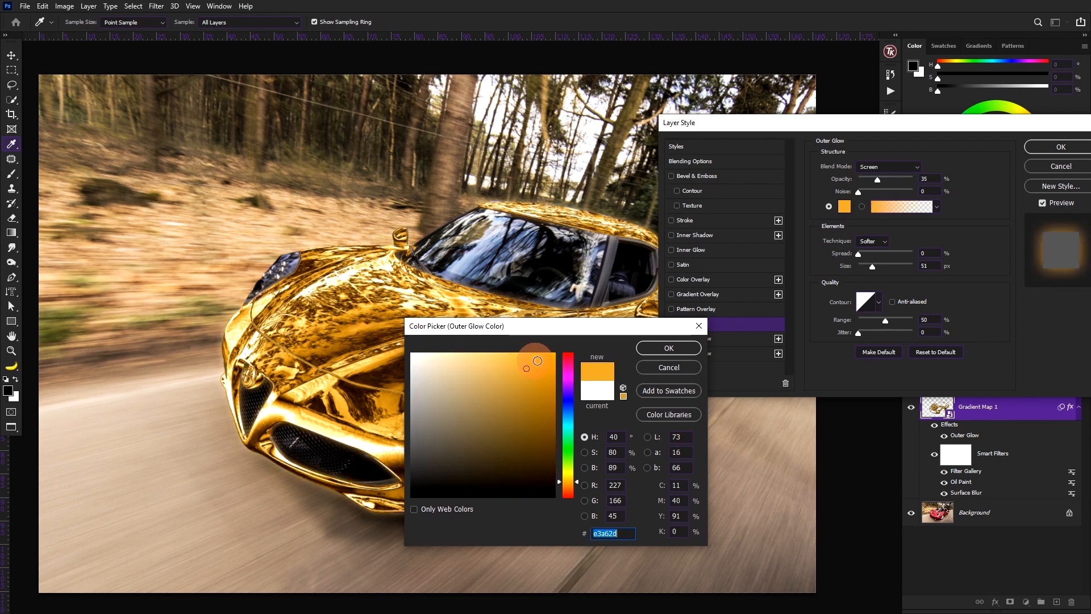
{"action": "left_click", "coordinate": [668, 348]}
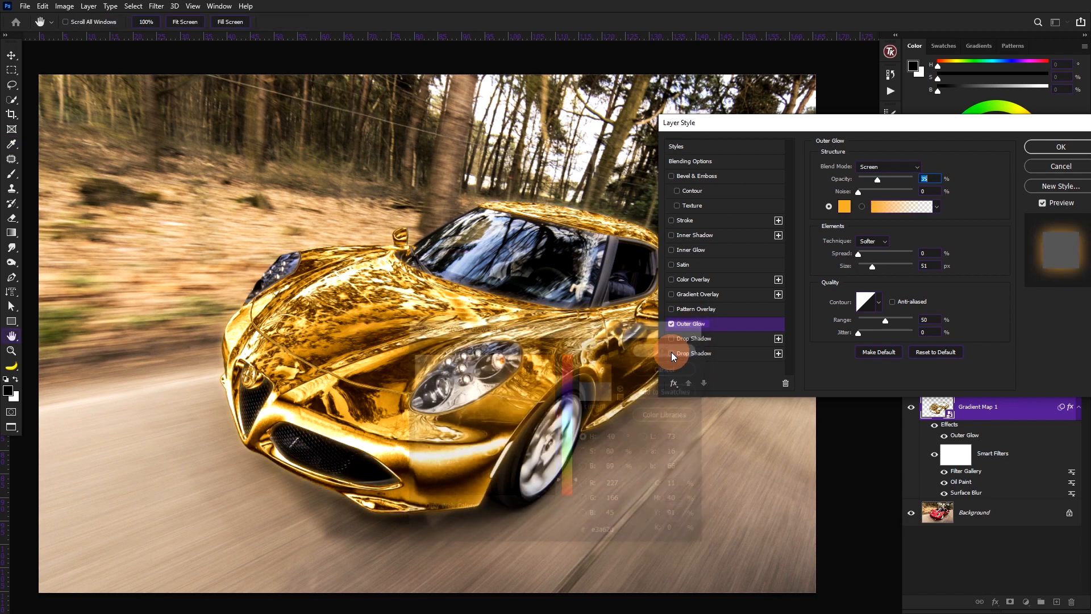
{"action": "left_click_drag", "start_coordinate": [881, 182], "coordinate": [896, 179]}
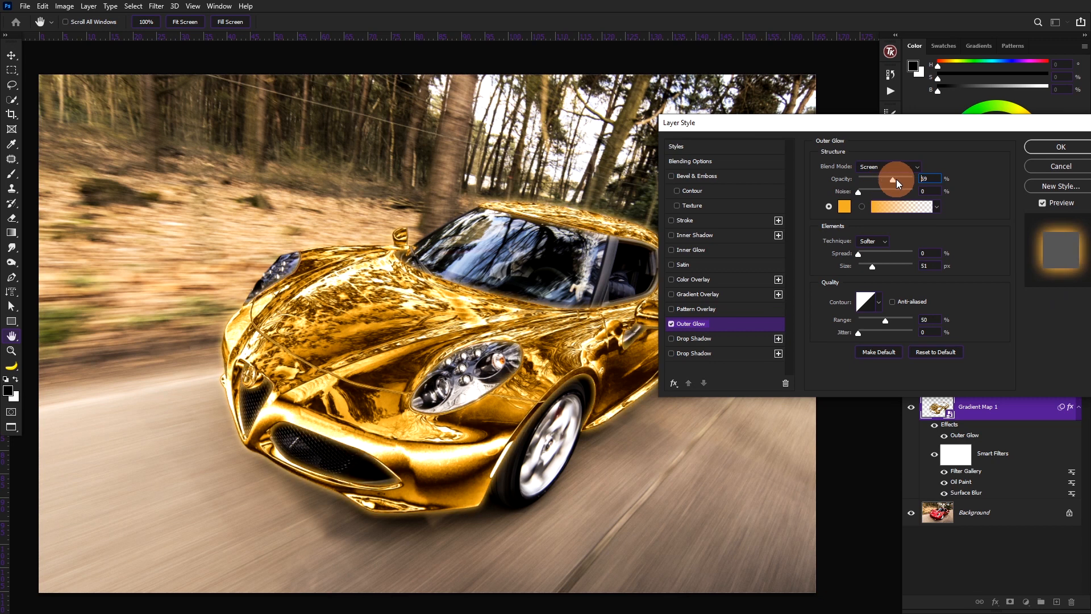